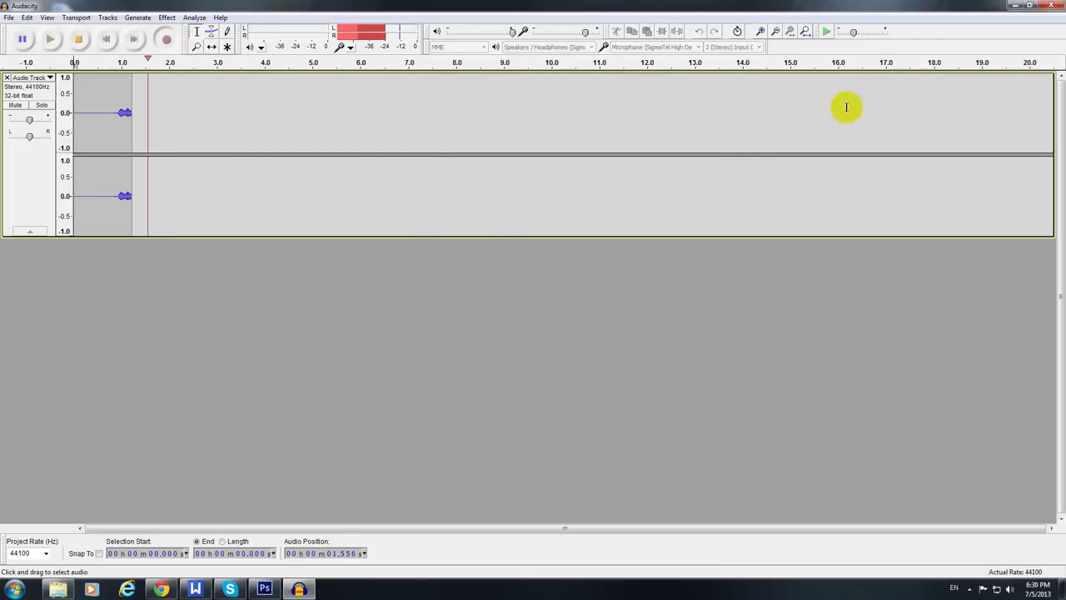
Minimize the recording program and open the Photoshop folder on the desktop
click(1014, 5)
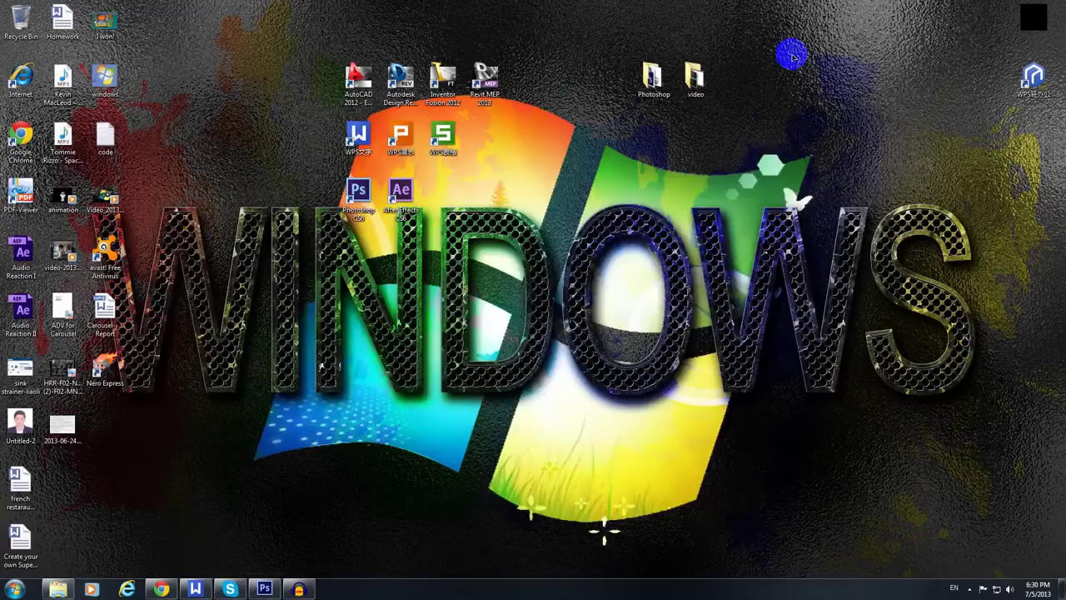
drag(587, 218, 644, 343)
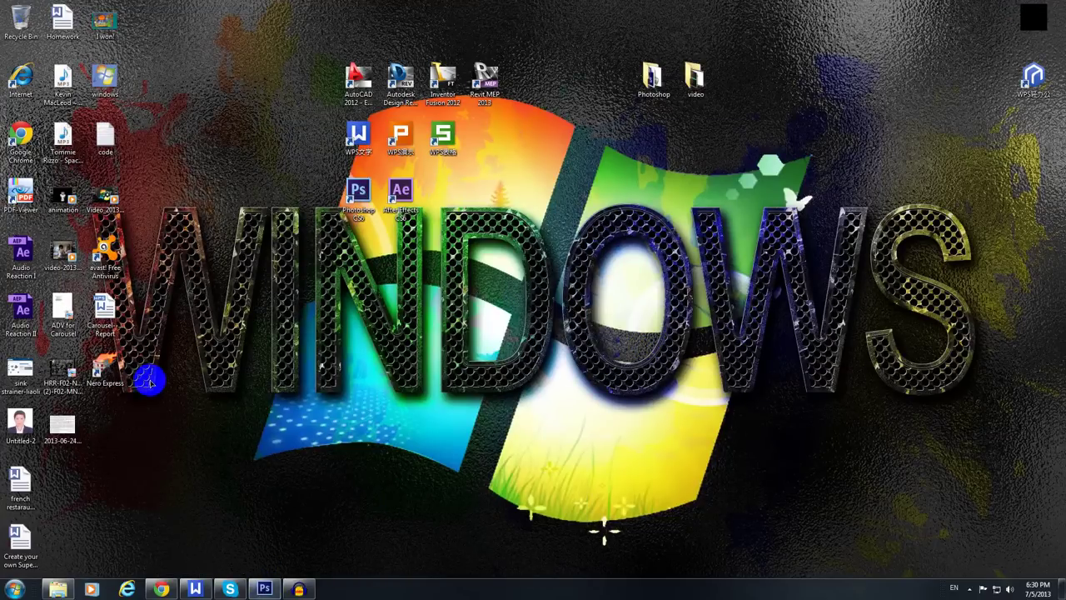
double_click(653, 78)
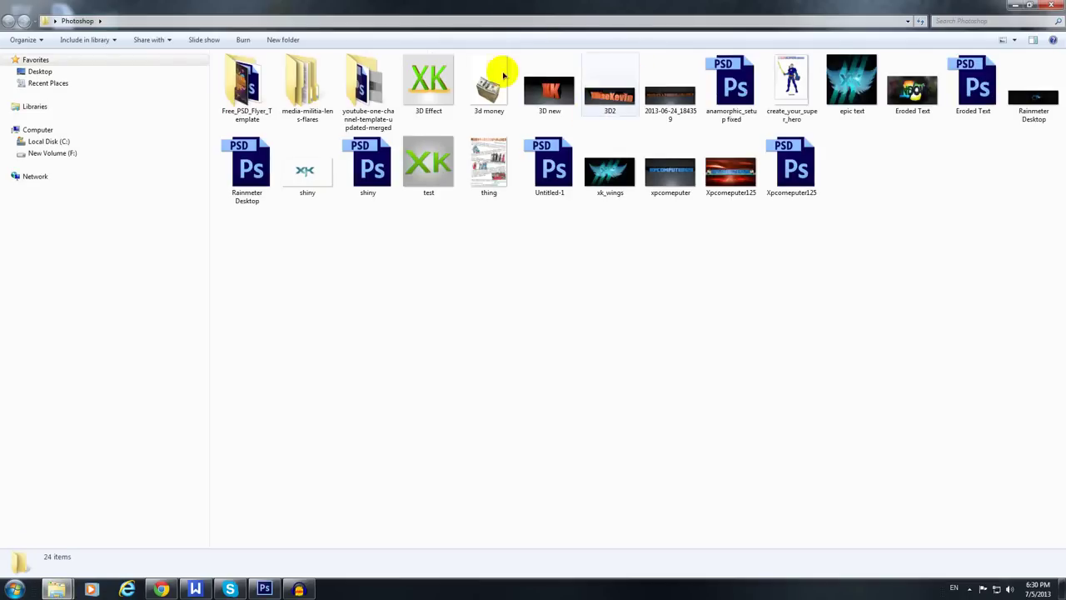
Preview the '3d money' image in Photo Viewer, then close it and the folder
click(487, 79)
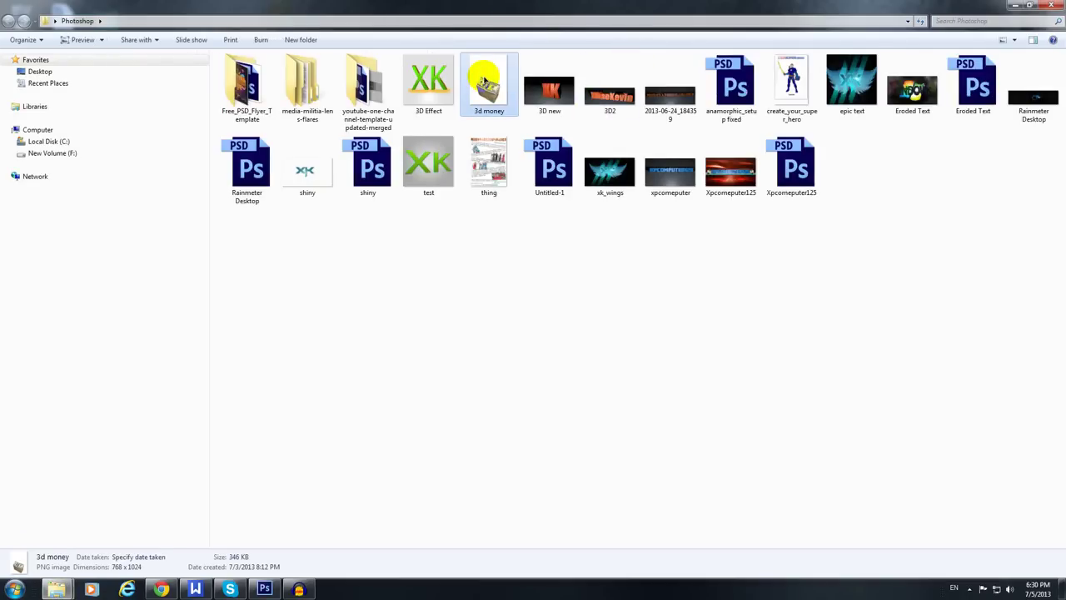
double_click(485, 79)
scroll(542, 317, up, 1)
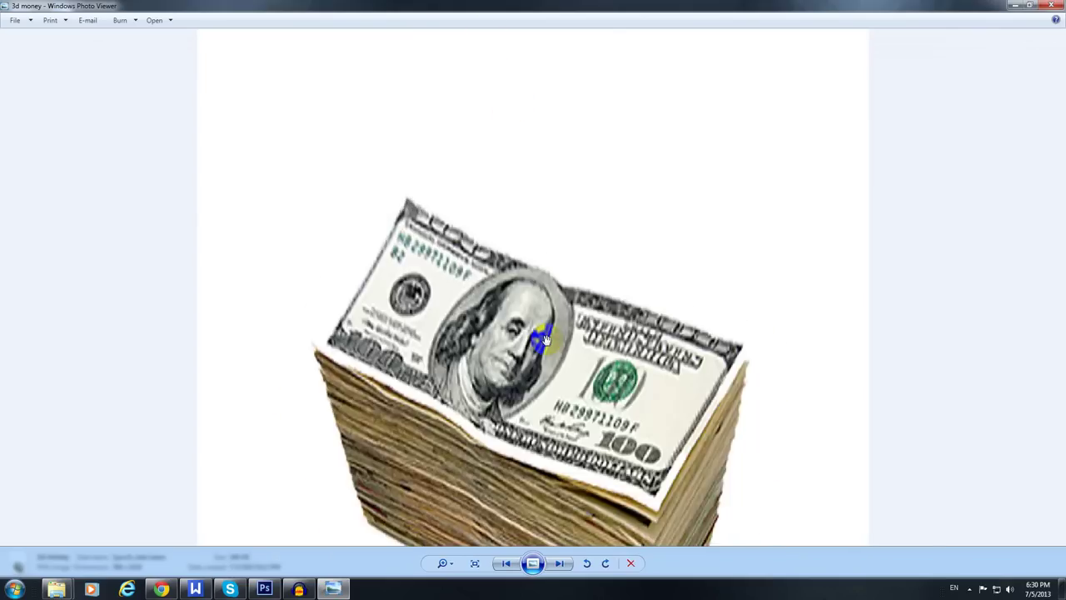
scroll(545, 338, down, 1)
click(1049, 5)
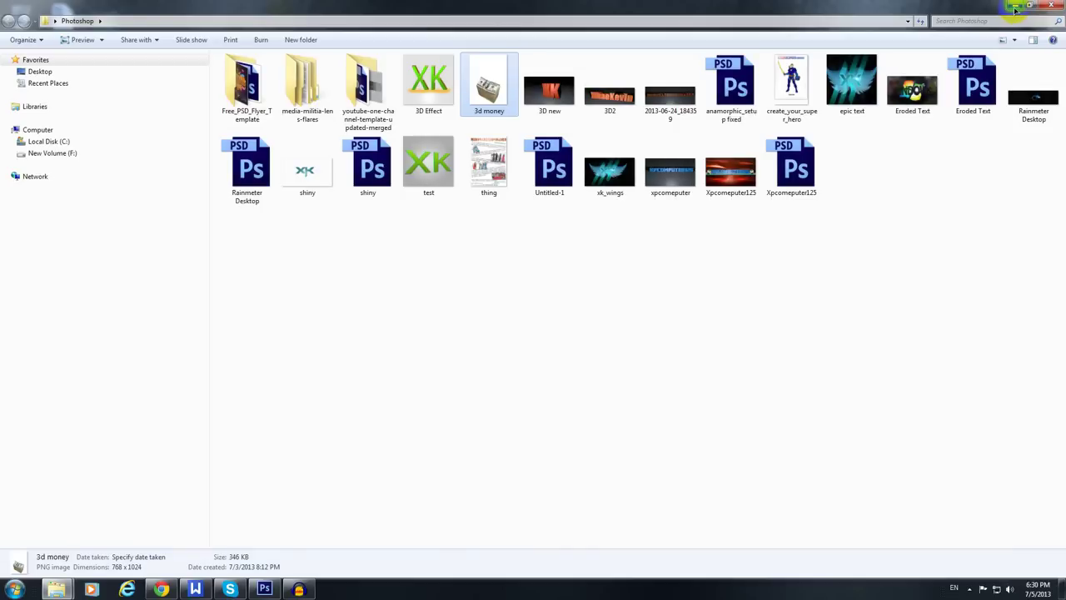
click(1056, 6)
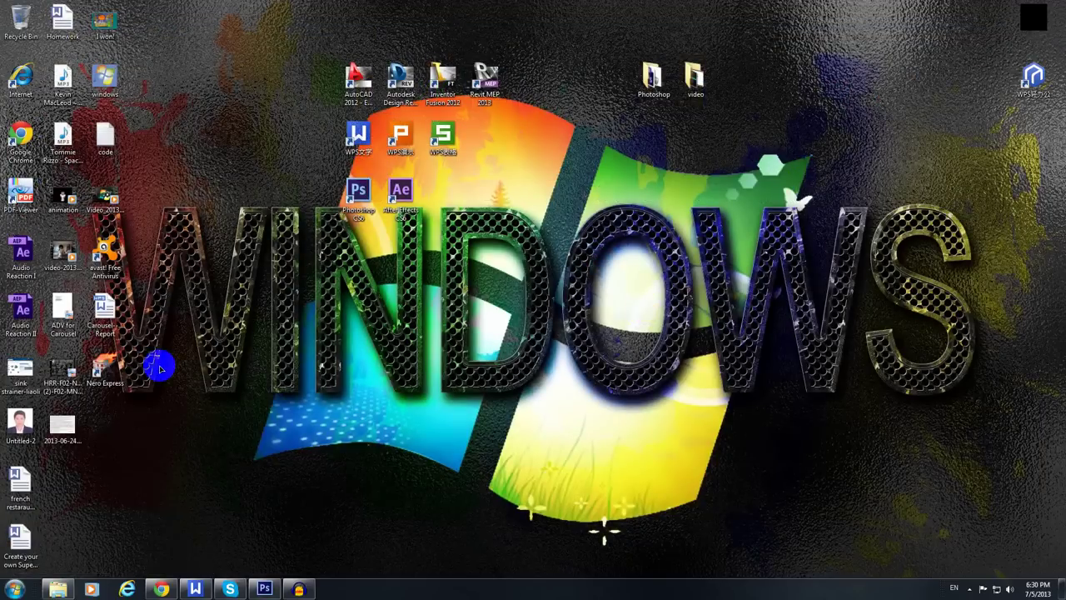
Drag 'anamorphic_setup fixed' from the Photoshop folder to the desktop and position it near the centre
double_click(652, 76)
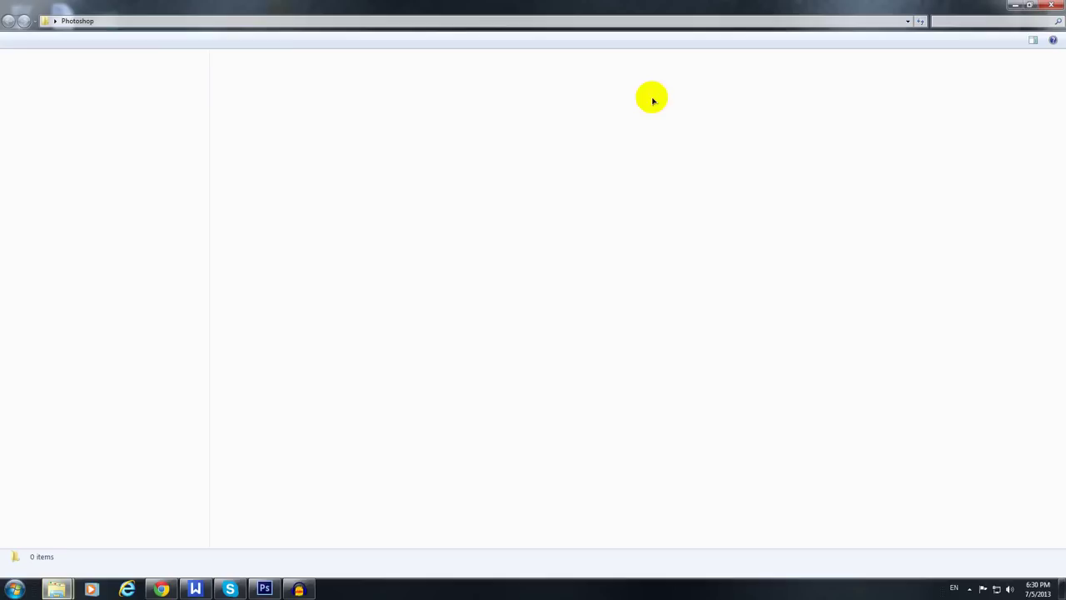
double_click(470, 9)
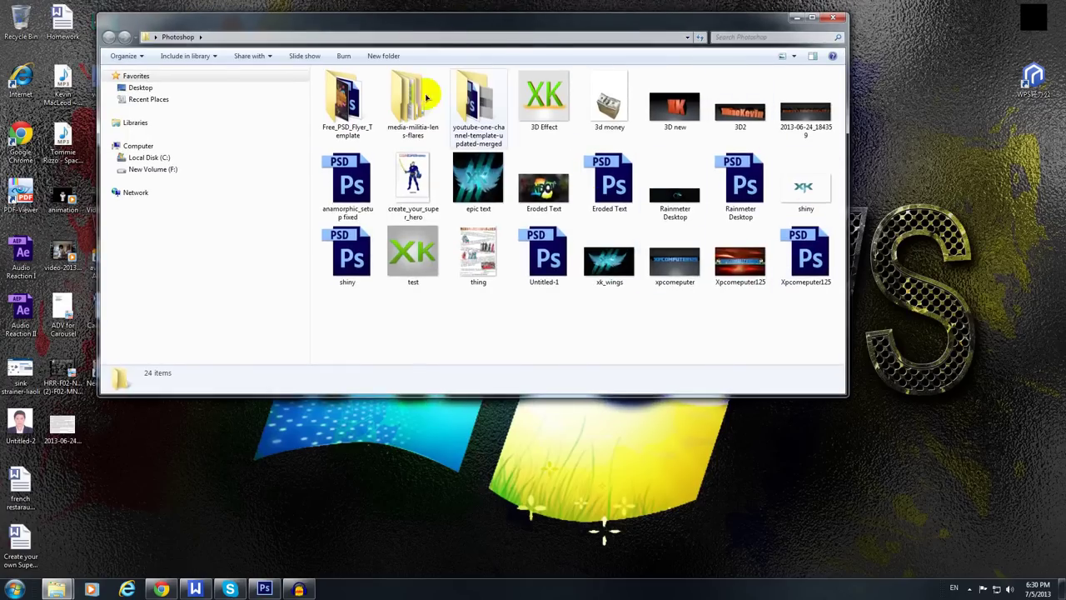
click(348, 181)
drag(929, 153, 991, 195)
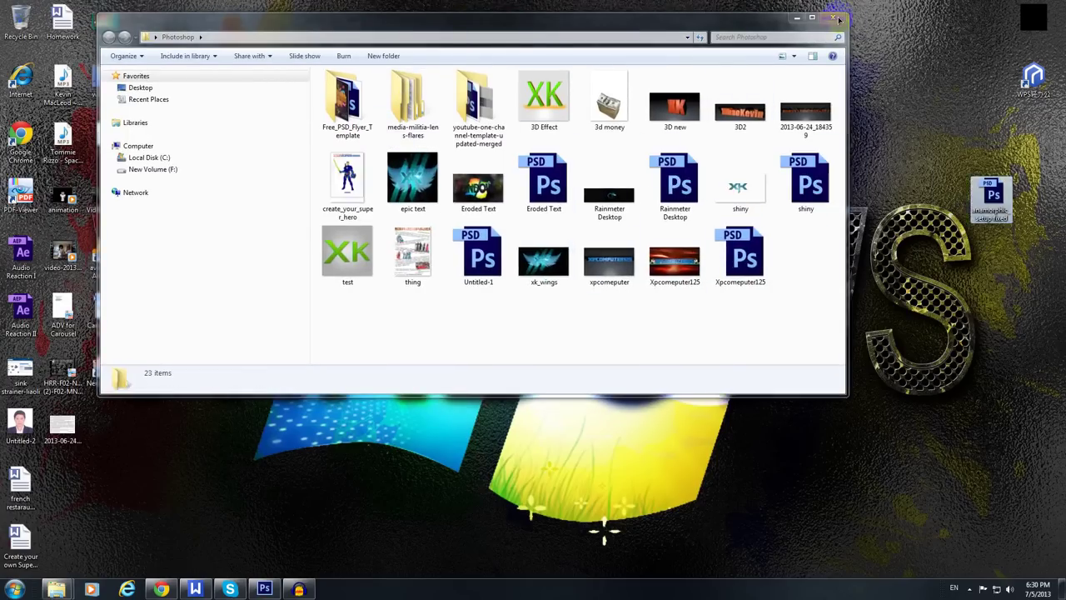
click(836, 18)
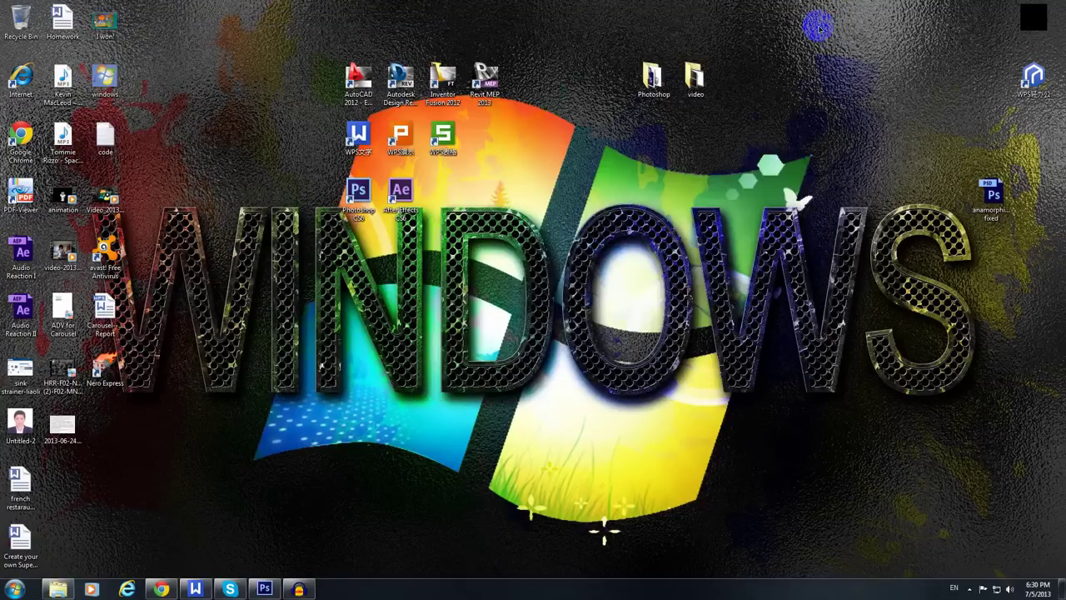
drag(991, 193, 617, 196)
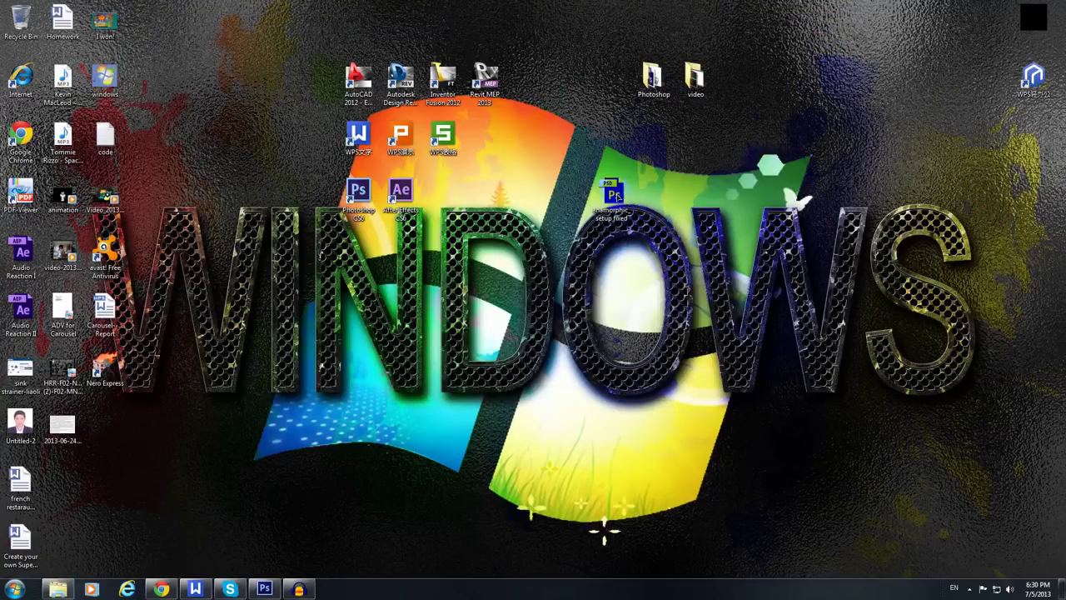
right_click(618, 195)
click(572, 204)
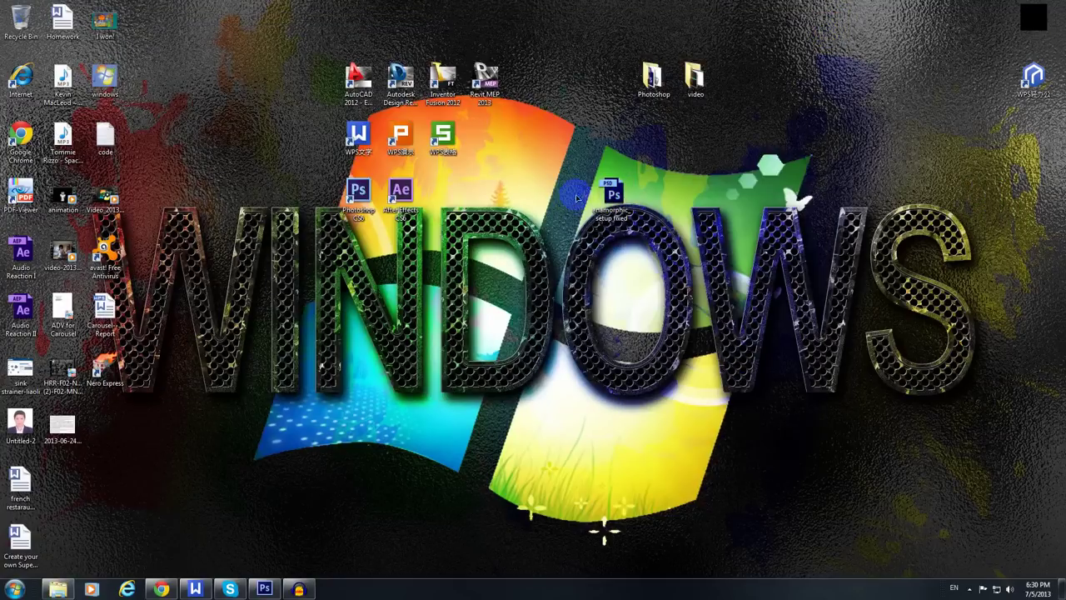
Drop the 'anamorphic_setup fixed' PSD into Photoshop and maximize the window
click(265, 589)
drag(611, 39, 236, 7)
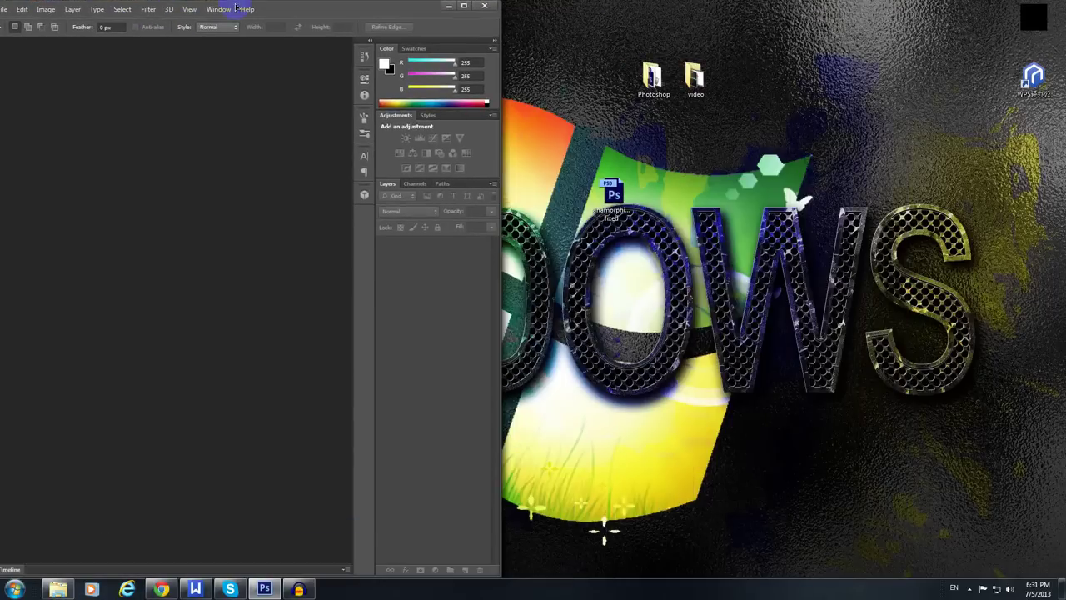
drag(613, 196, 140, 181)
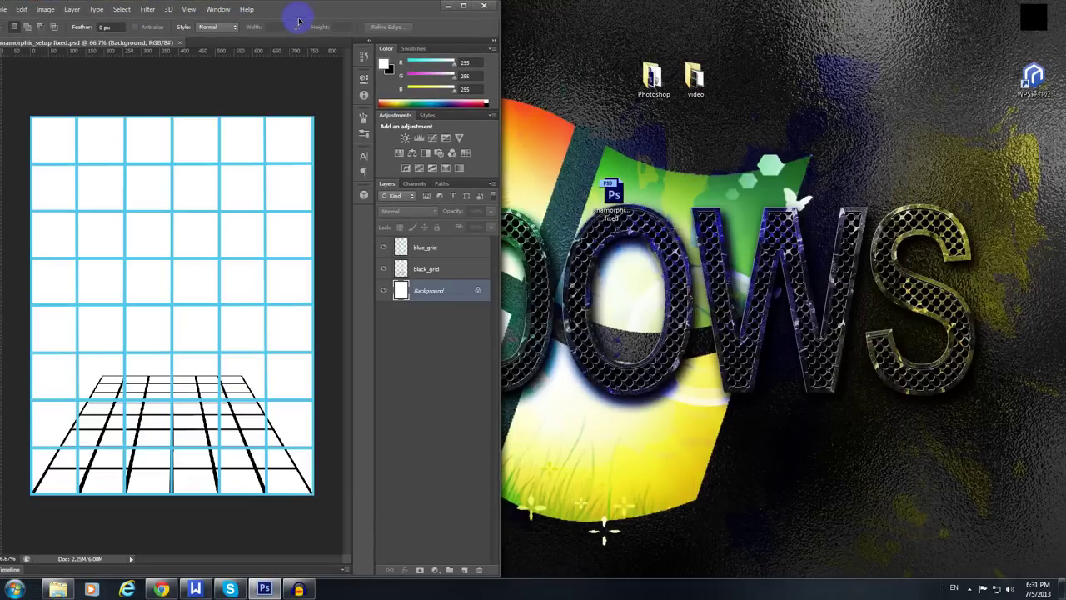
double_click(299, 18)
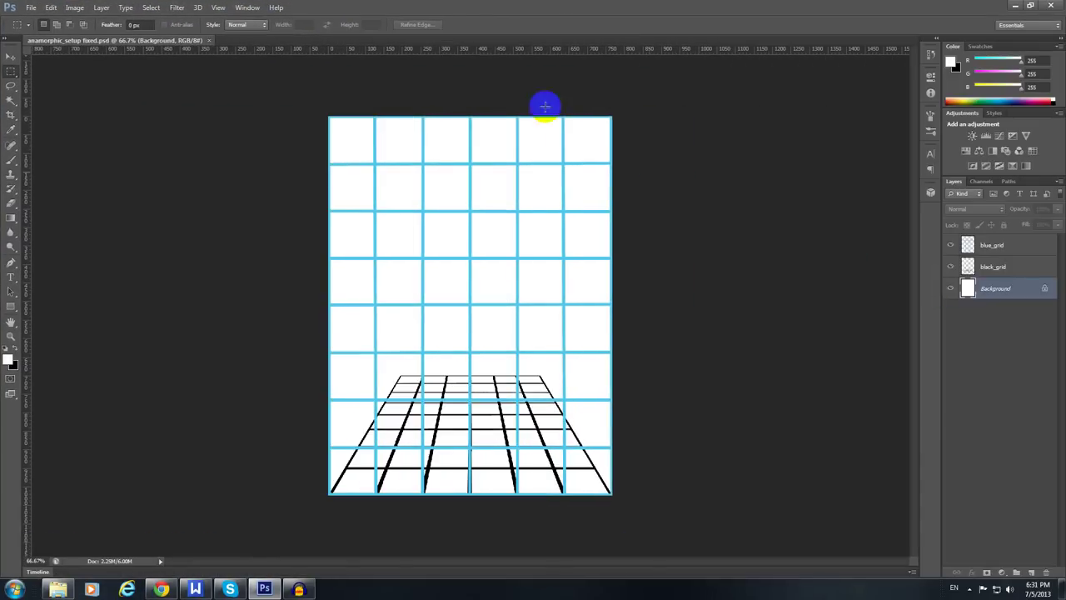
Make black_grid the active layer, then restore the Photoshop window aside
click(533, 364)
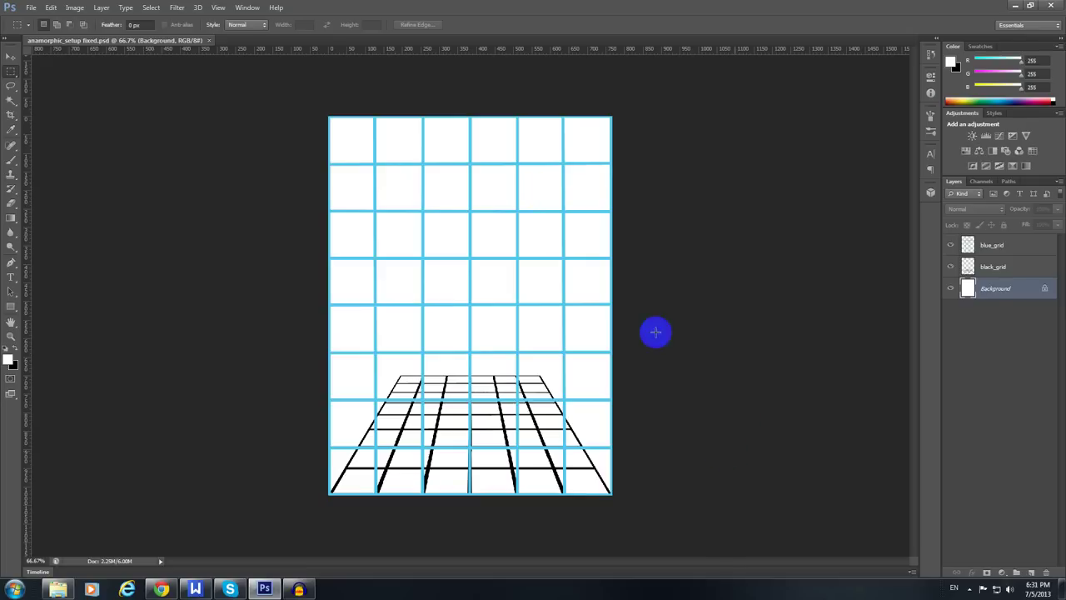
click(1033, 246)
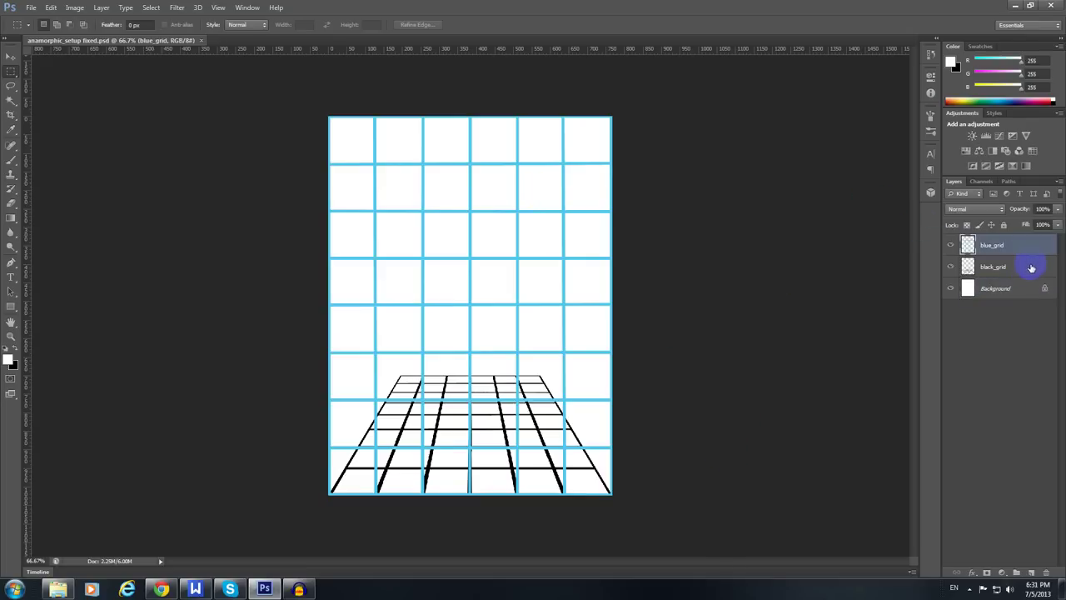
click(1011, 268)
click(1020, 266)
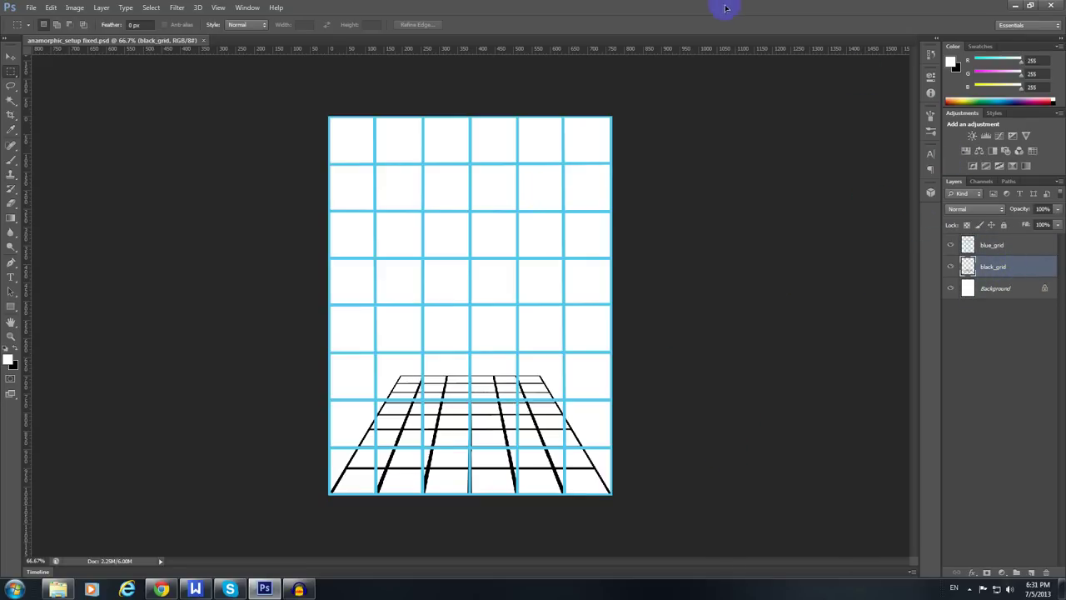
mouse_move(725, 8)
mouse_down()
mouse_move(604, 77)
mouse_move(493, 10)
mouse_up()
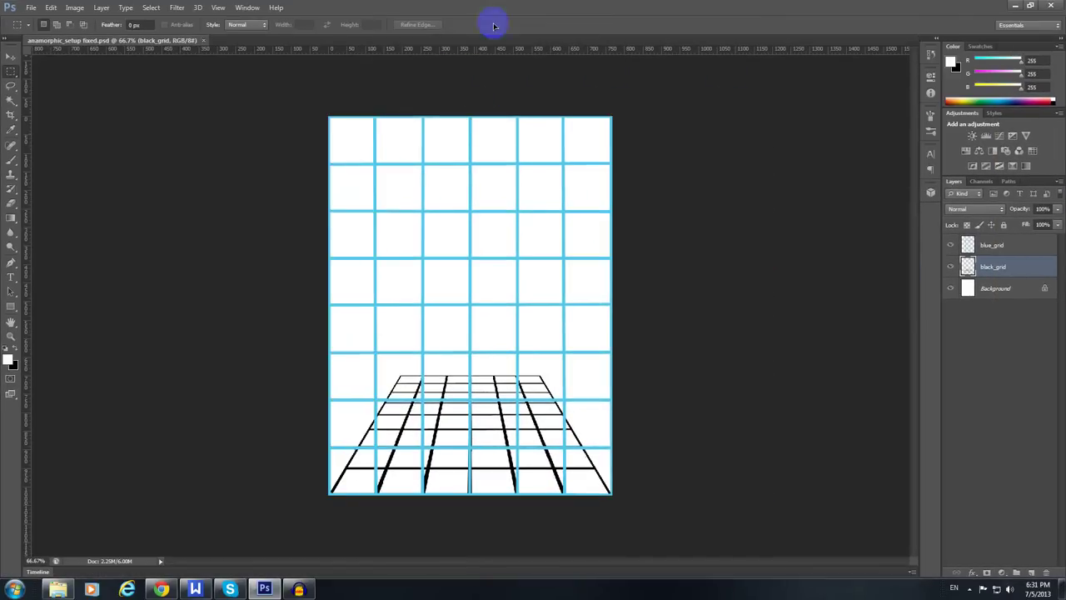
Search Google Images in Chrome for 'coins' and scroll through the results
click(160, 589)
click(90, 60)
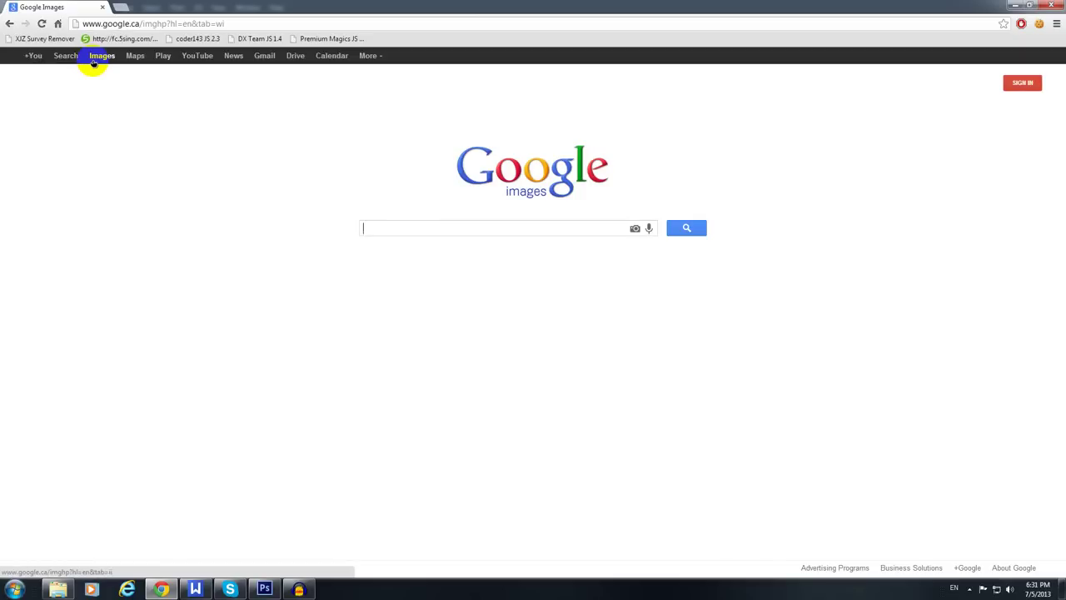
text(coins)
key(Return)
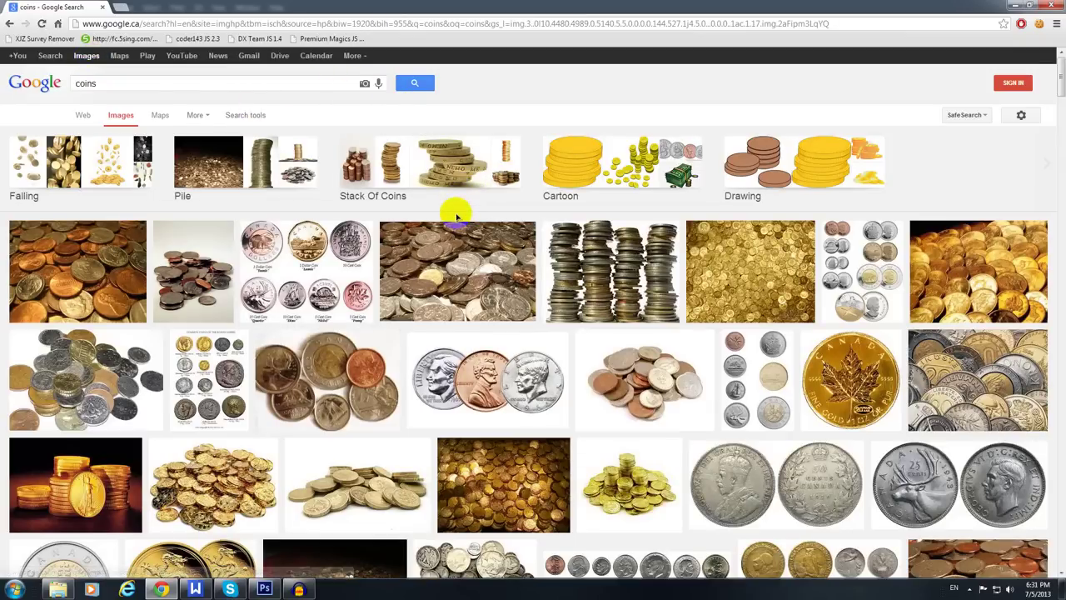
scroll(375, 191, down, 2)
scroll(309, 171, down, 1)
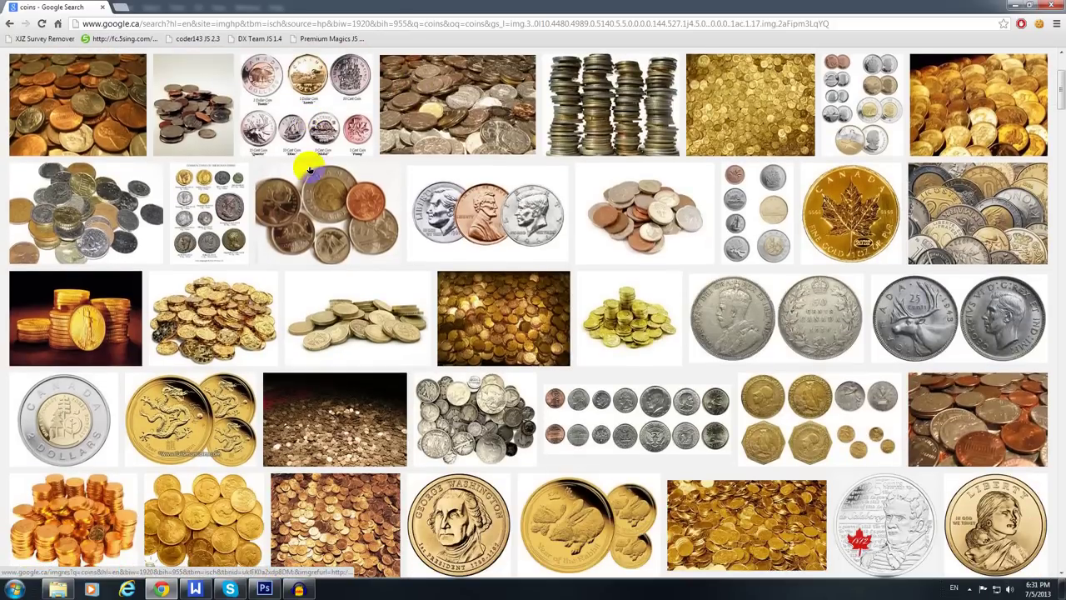
scroll(688, 295, down, 1)
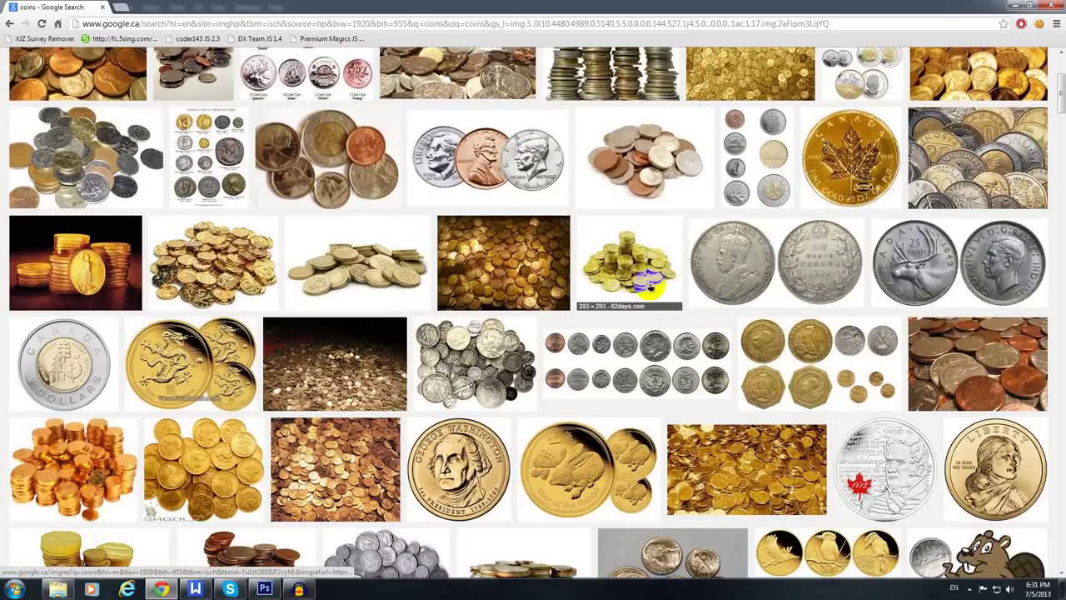
Open the original Pound-Coins-4 photo full-size in its own browser tab
click(380, 247)
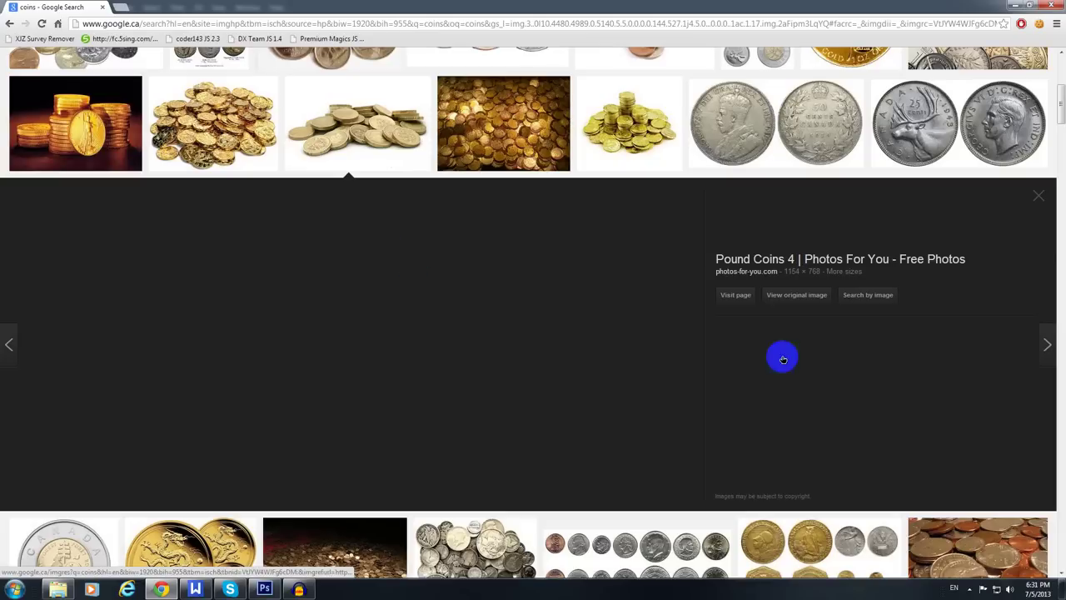
click(793, 296)
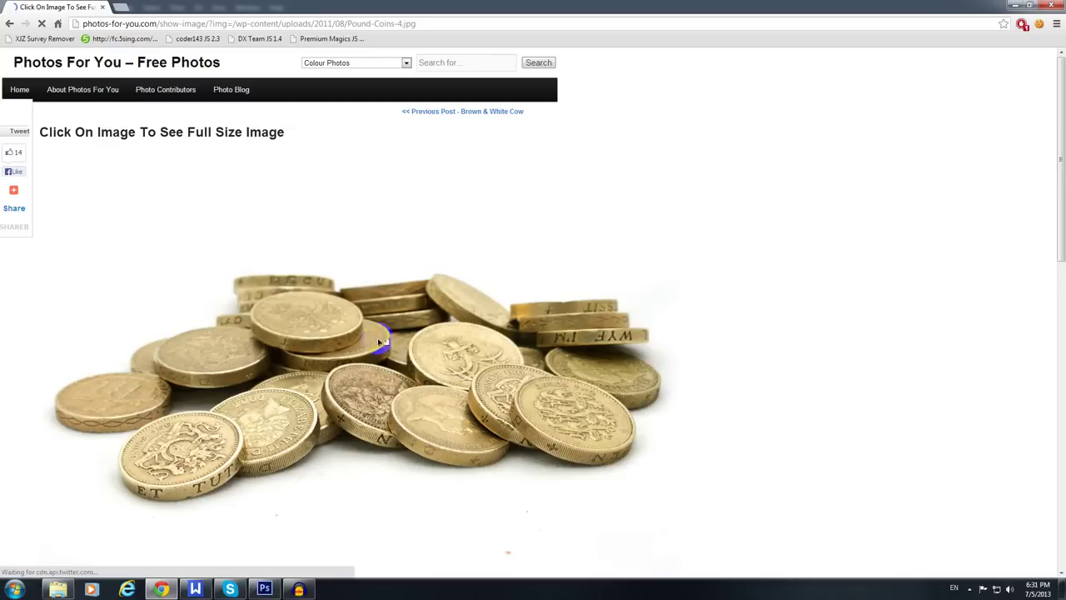
click(381, 348)
right_click(496, 318)
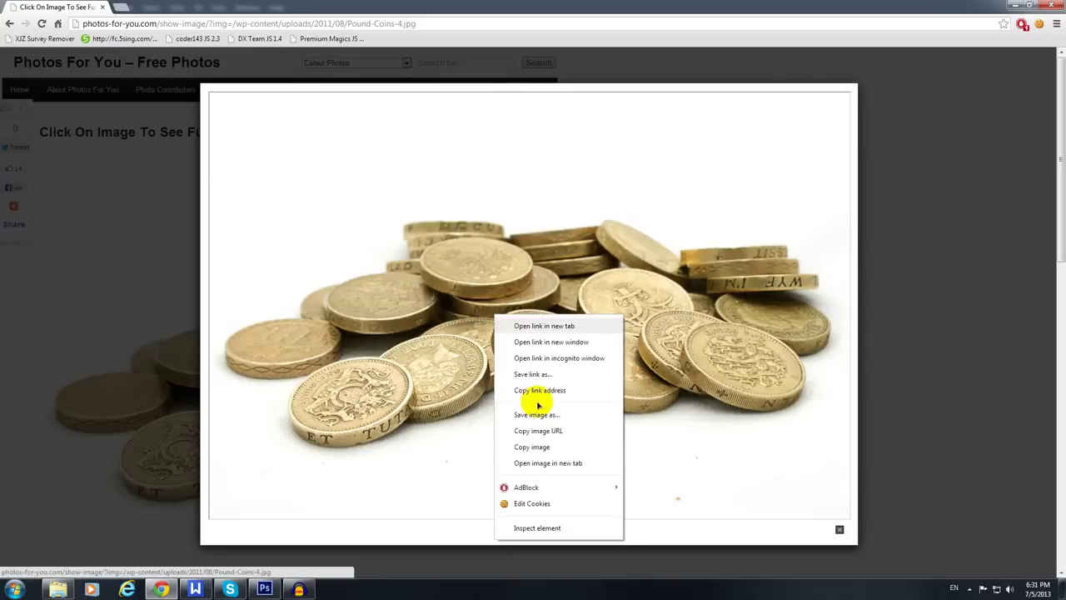
click(542, 462)
click(116, 7)
Set up Save image as for the coin photo, targeting the Desktop with file name 'Coins'
right_click(219, 238)
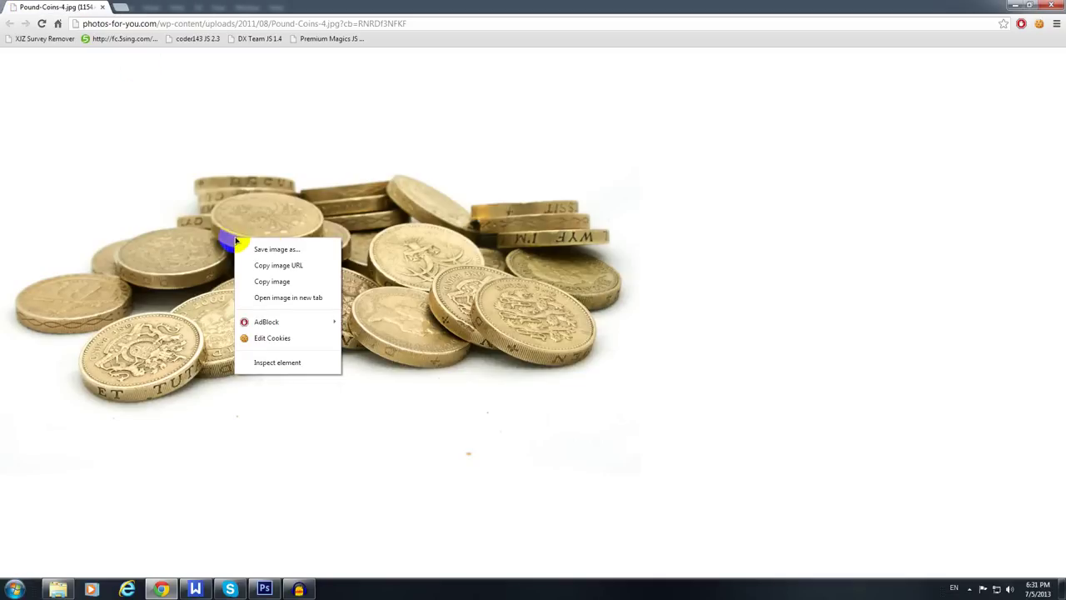
click(272, 258)
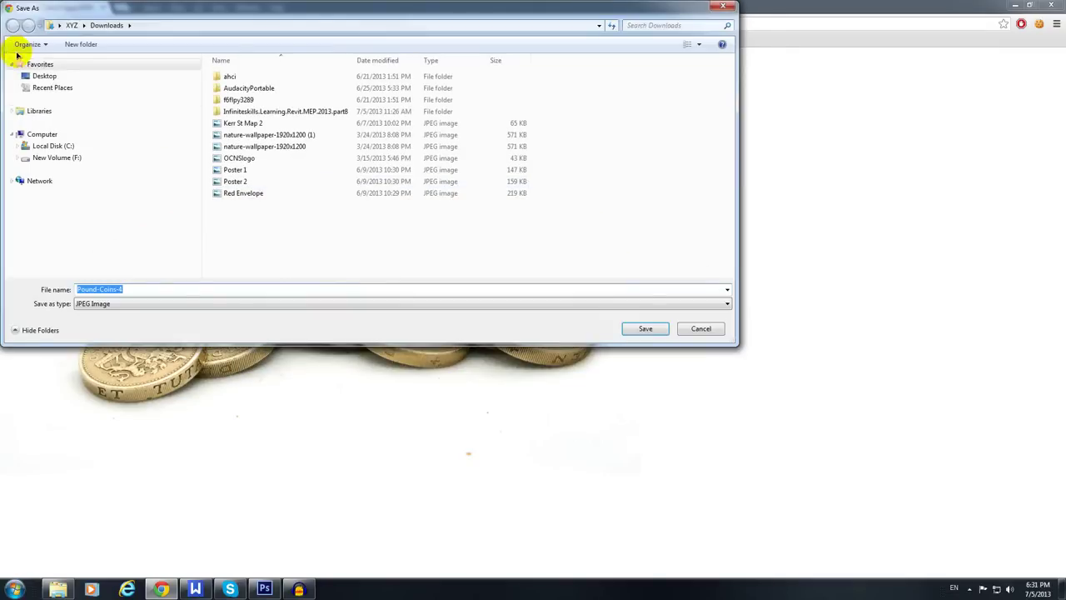
click(42, 76)
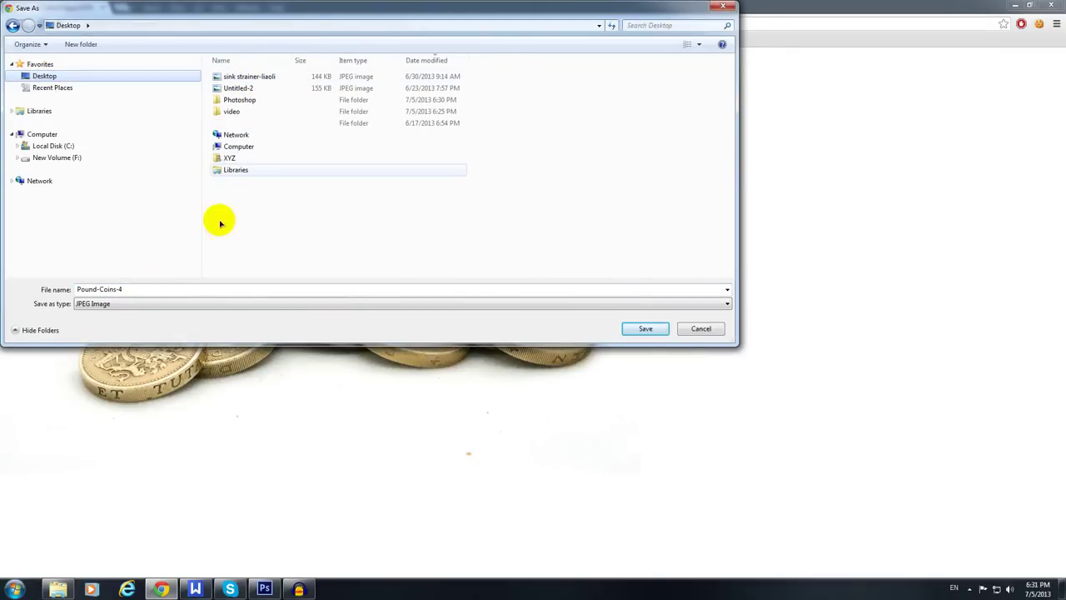
click(143, 292)
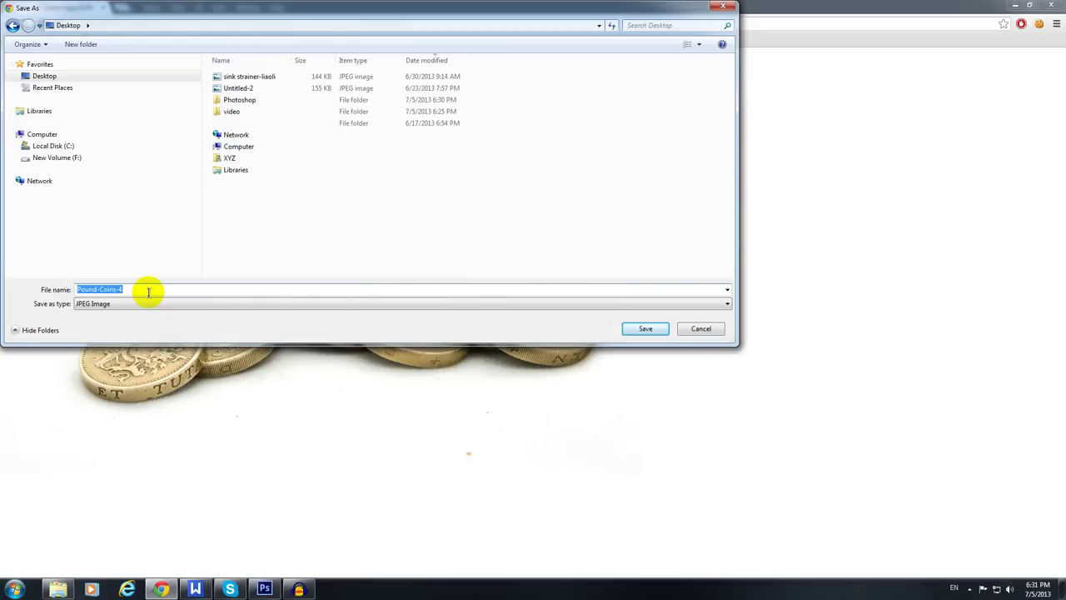
text(Coins)
Save Coins to the Desktop, close Chrome, and shrink Photoshop to reveal the desktop
click(644, 330)
click(1051, 5)
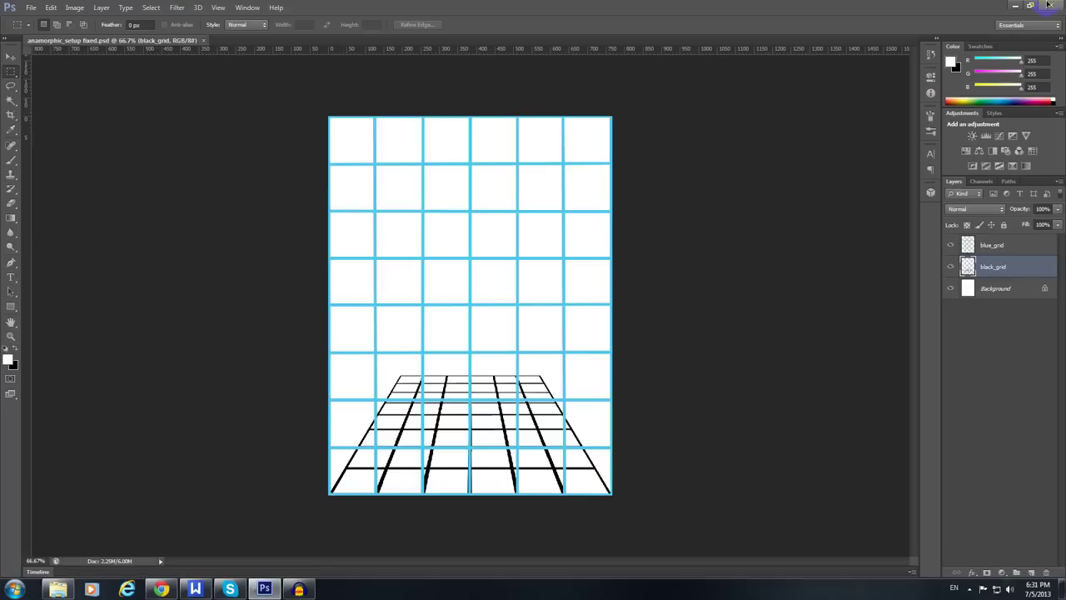
mouse_move(880, 9)
mouse_down()
mouse_move(844, 41)
mouse_move(782, 35)
mouse_move(792, 31)
mouse_up()
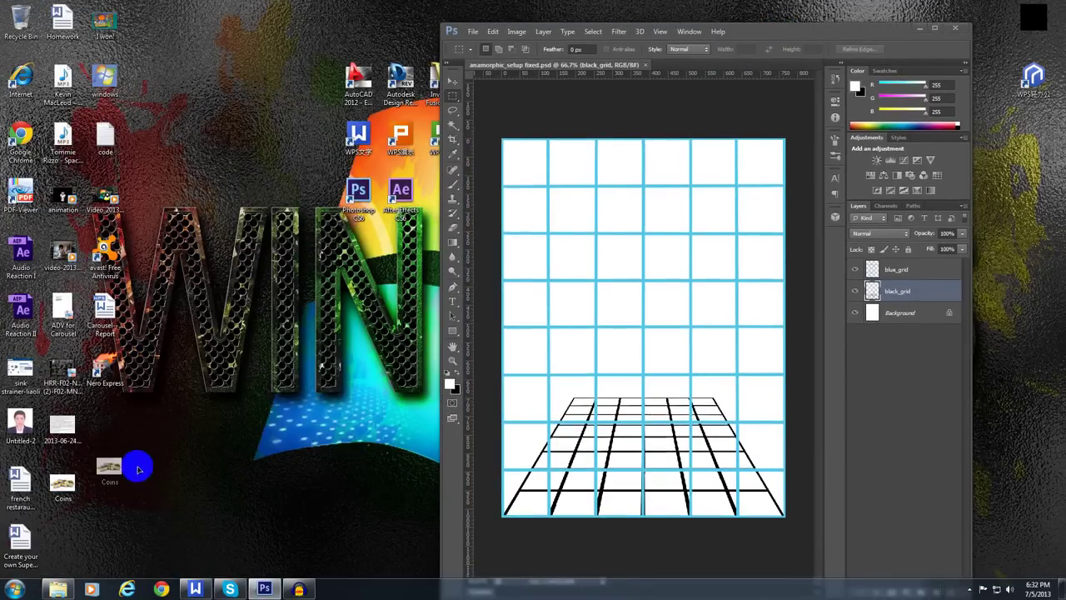
Place Coins.jpg into the grid document, commit it, and rasterize the Coins layer
drag(63, 483, 575, 326)
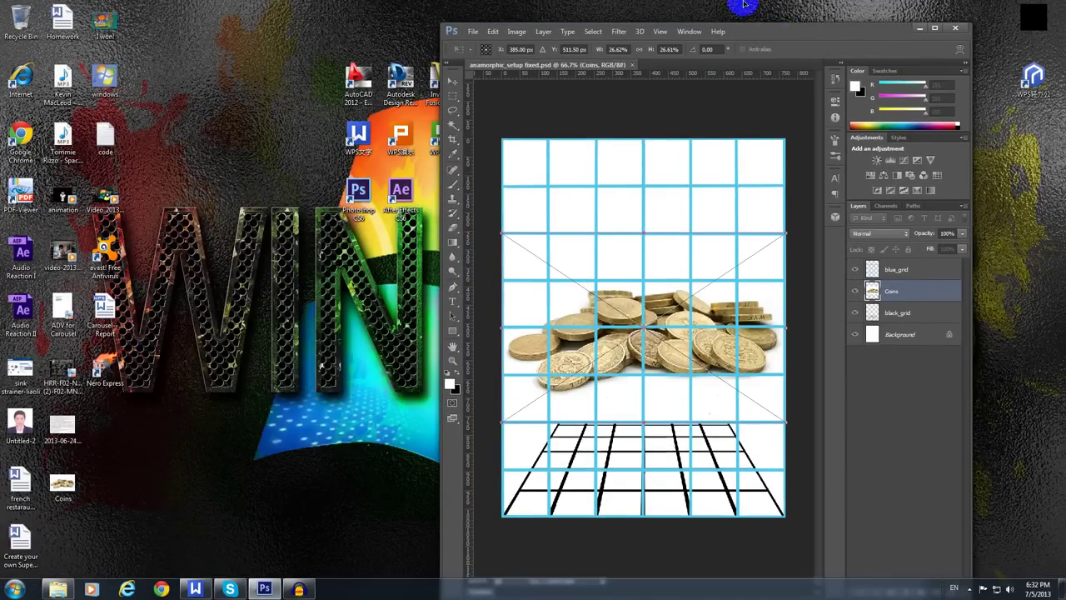
drag(744, 7, 740, 10)
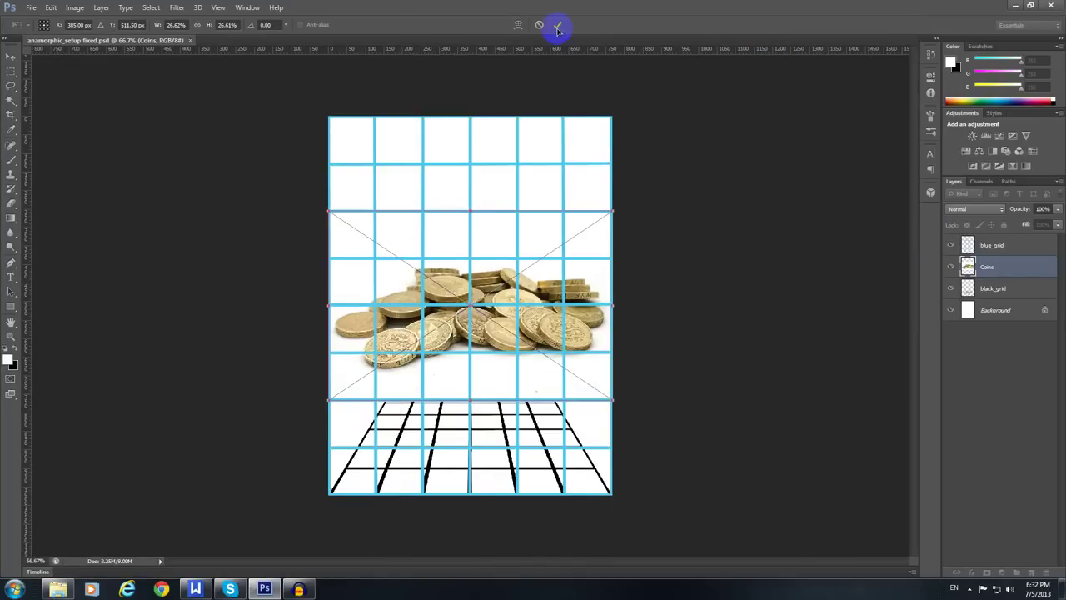
click(558, 26)
right_click(1020, 266)
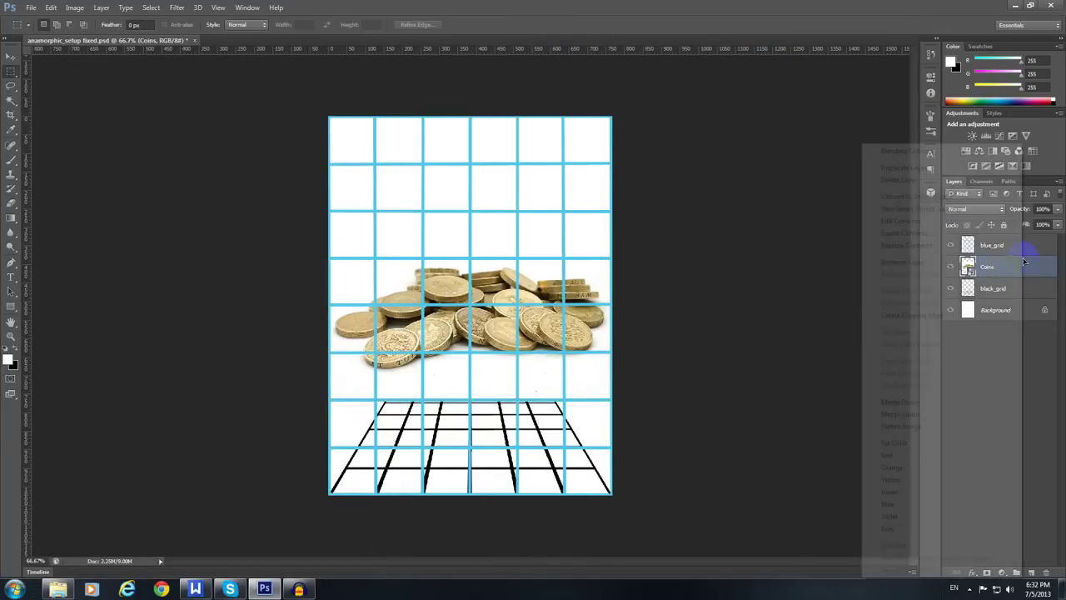
click(958, 257)
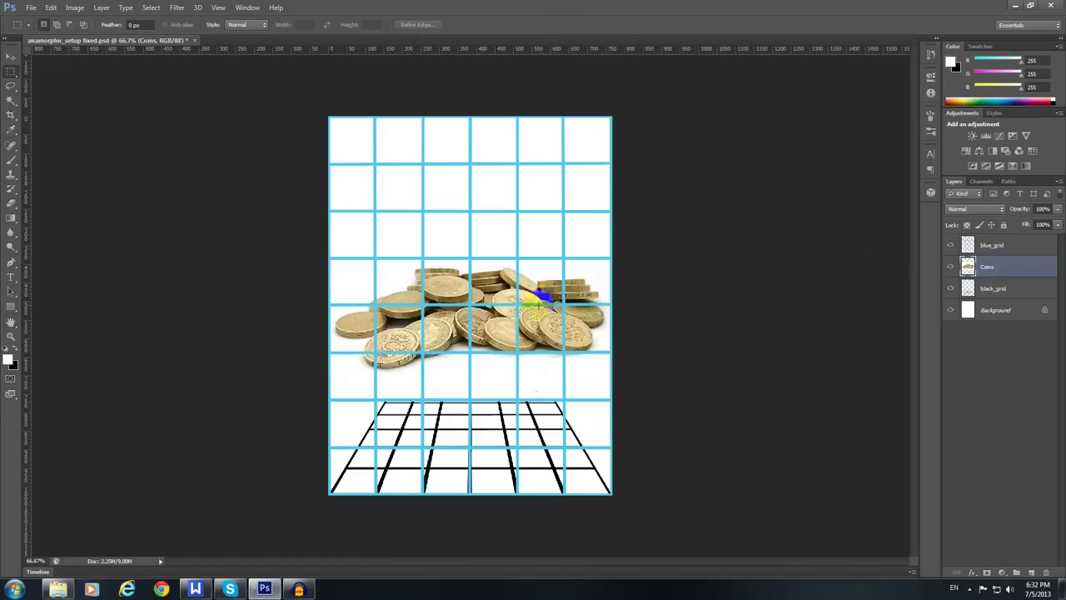
Move the coins lower, then Magic Wand-select and delete the white background
click(10, 60)
drag(428, 297, 440, 401)
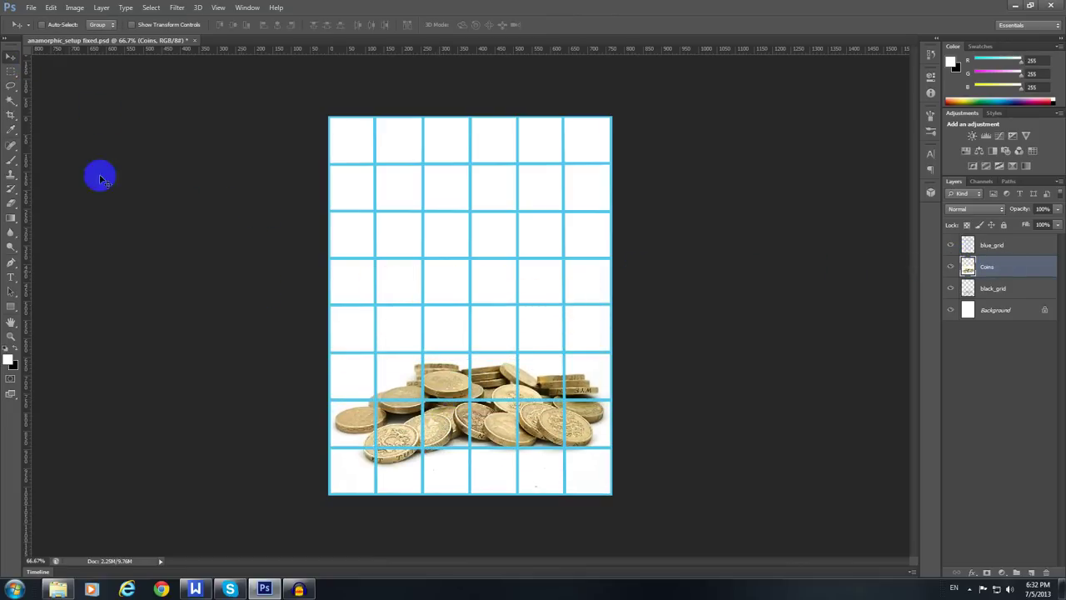
click(8, 101)
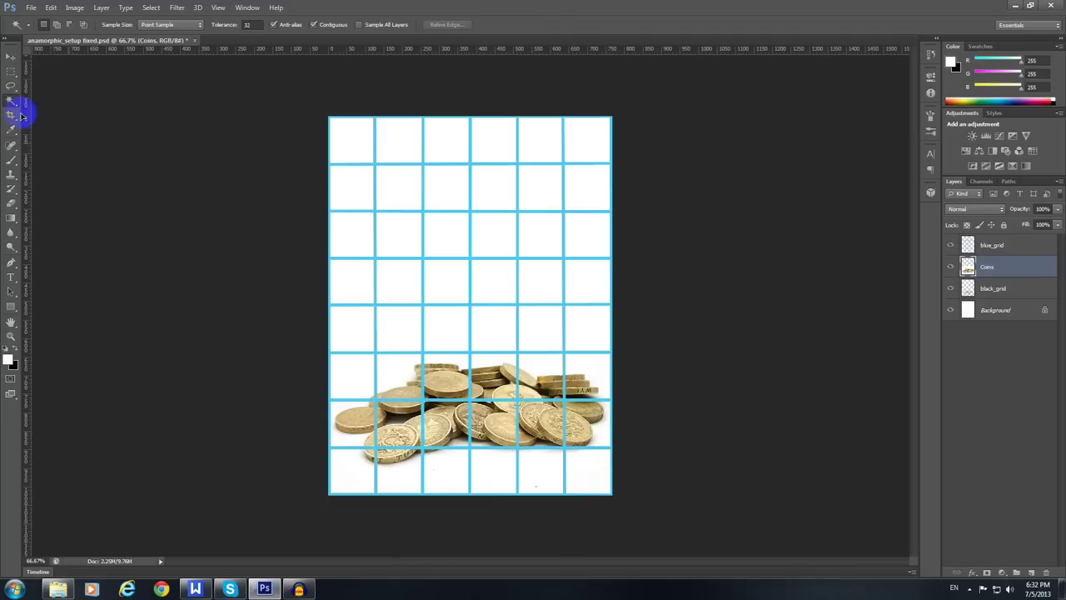
click(393, 373)
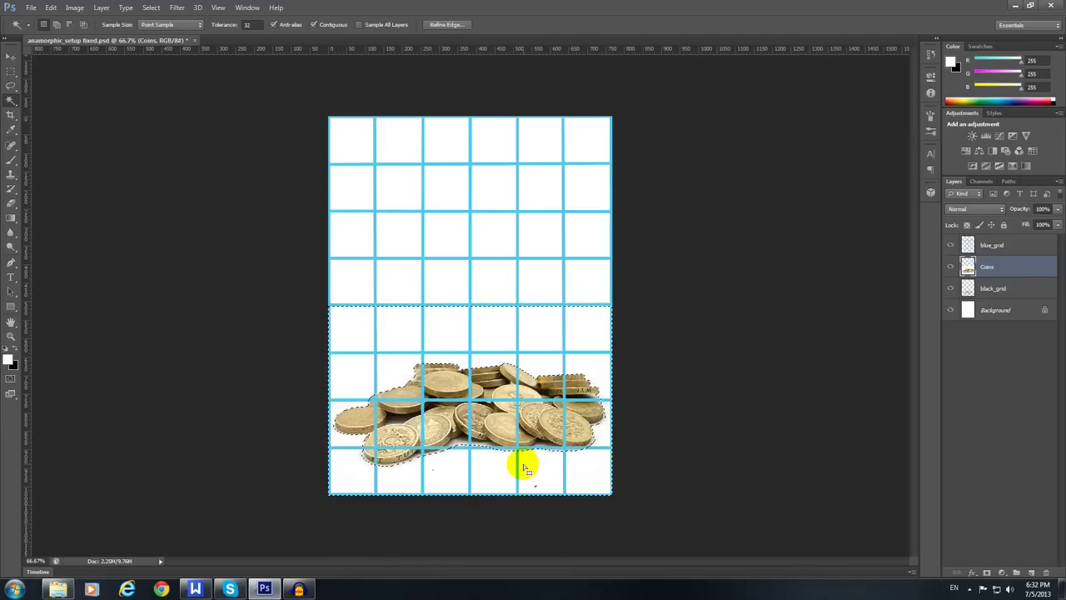
key(Delete)
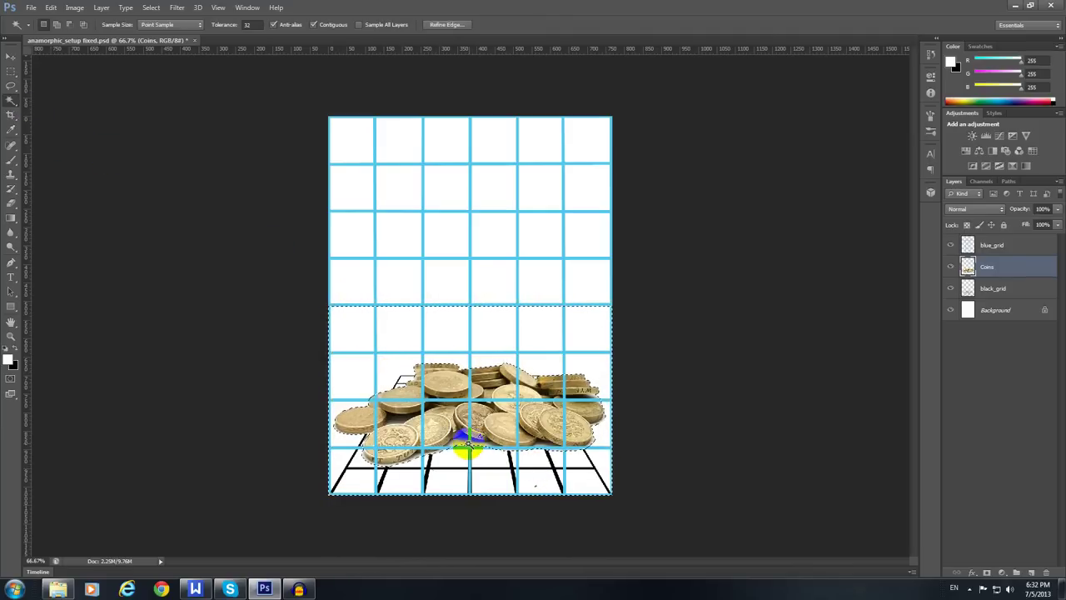
Select around the leftover shadow, deselect, and move the coin pile onto the black grid
click(465, 448)
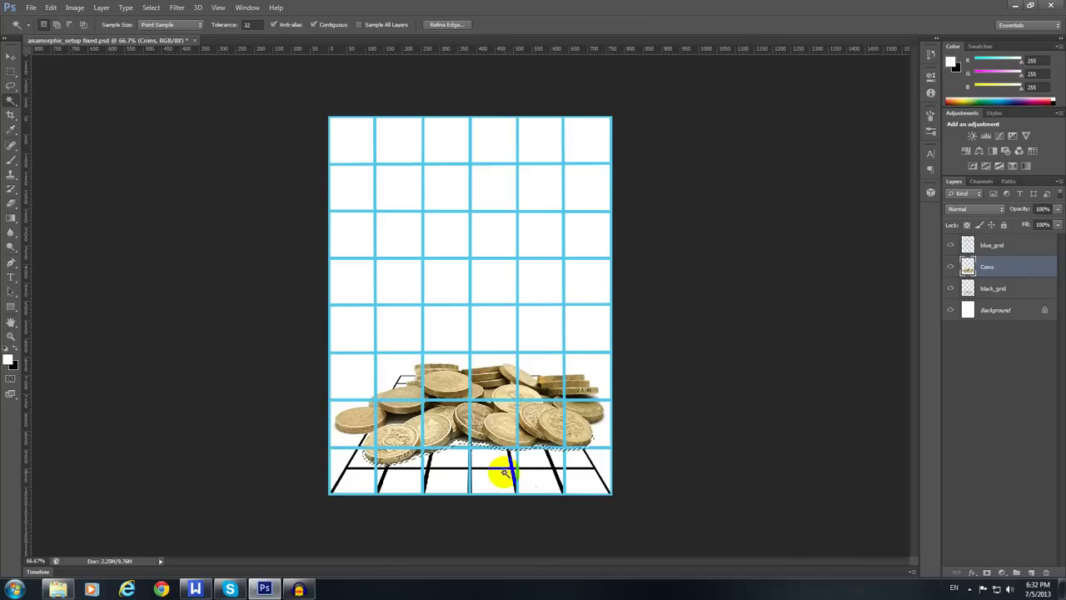
click(459, 439)
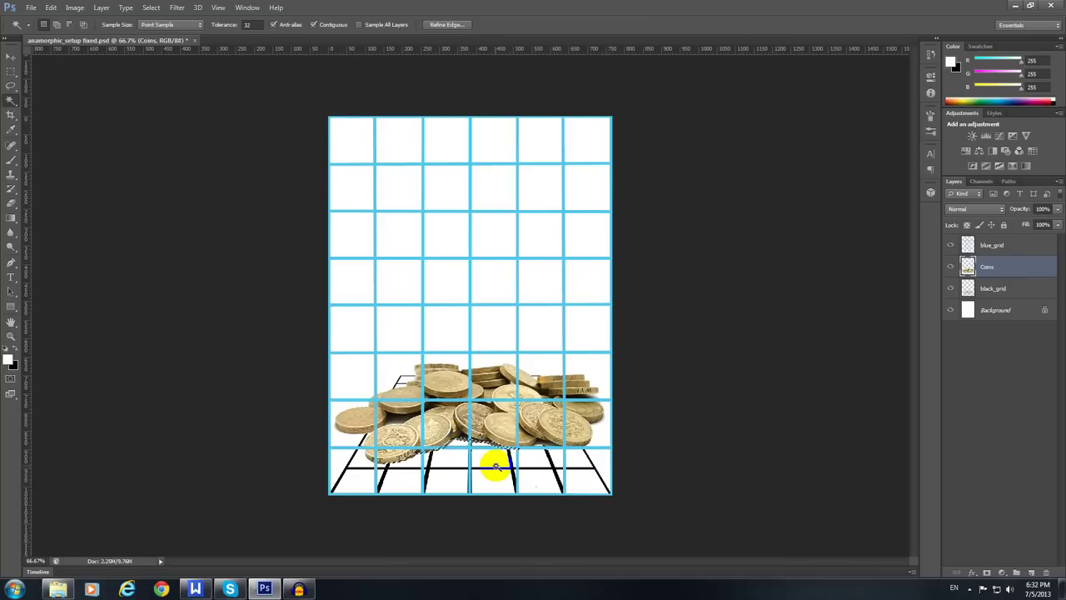
click(460, 434)
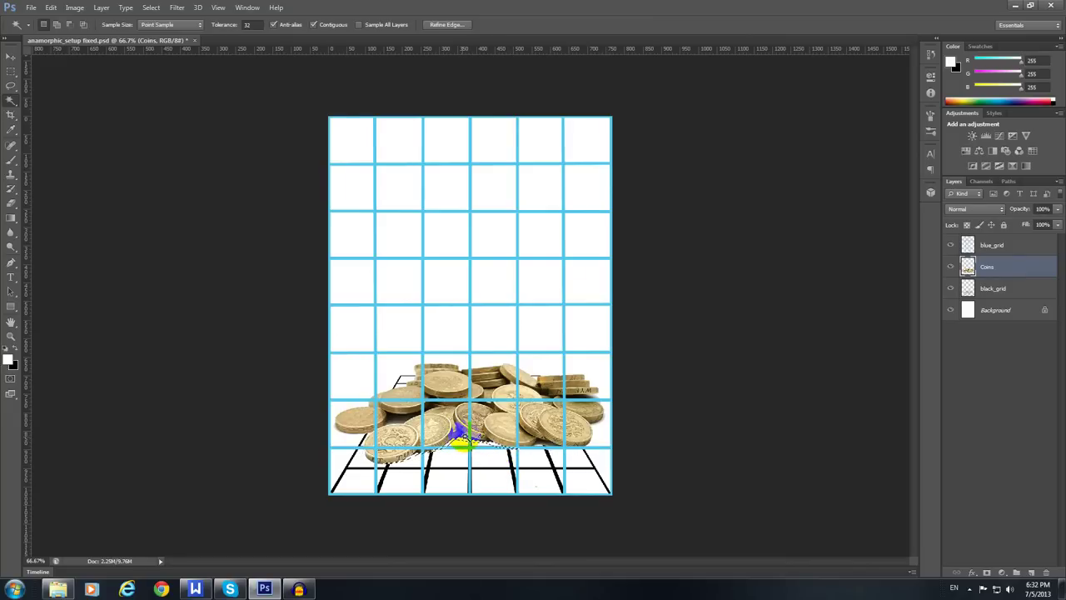
click(201, 236)
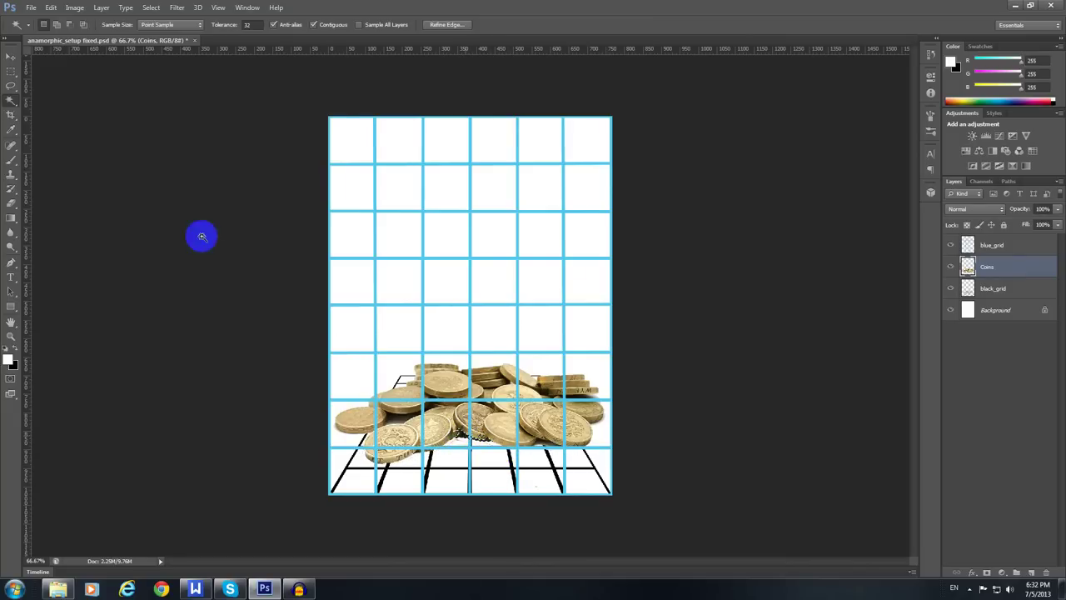
click(9, 57)
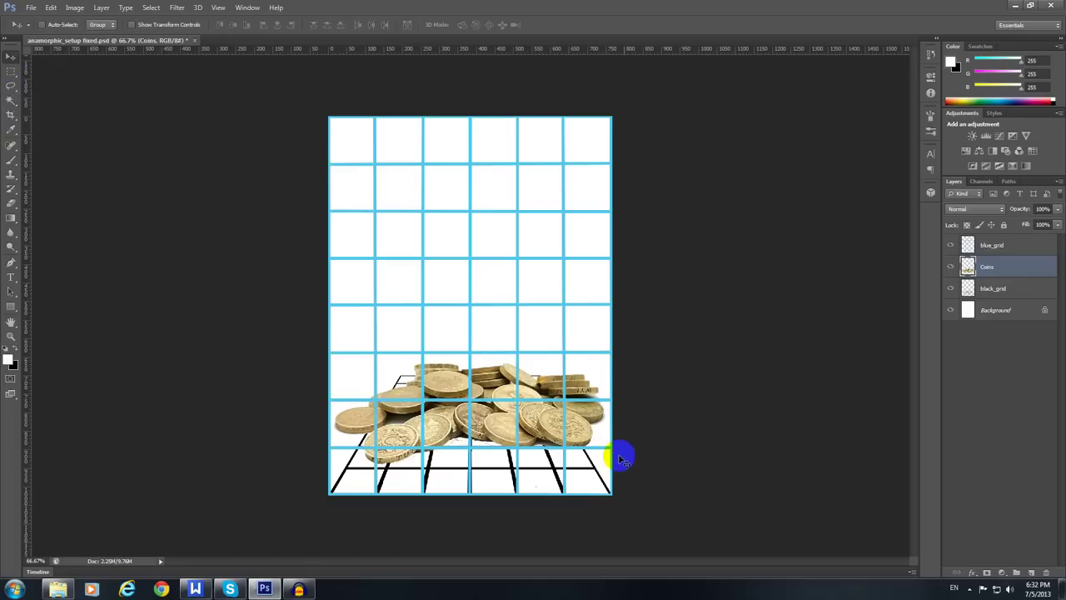
drag(507, 424, 511, 440)
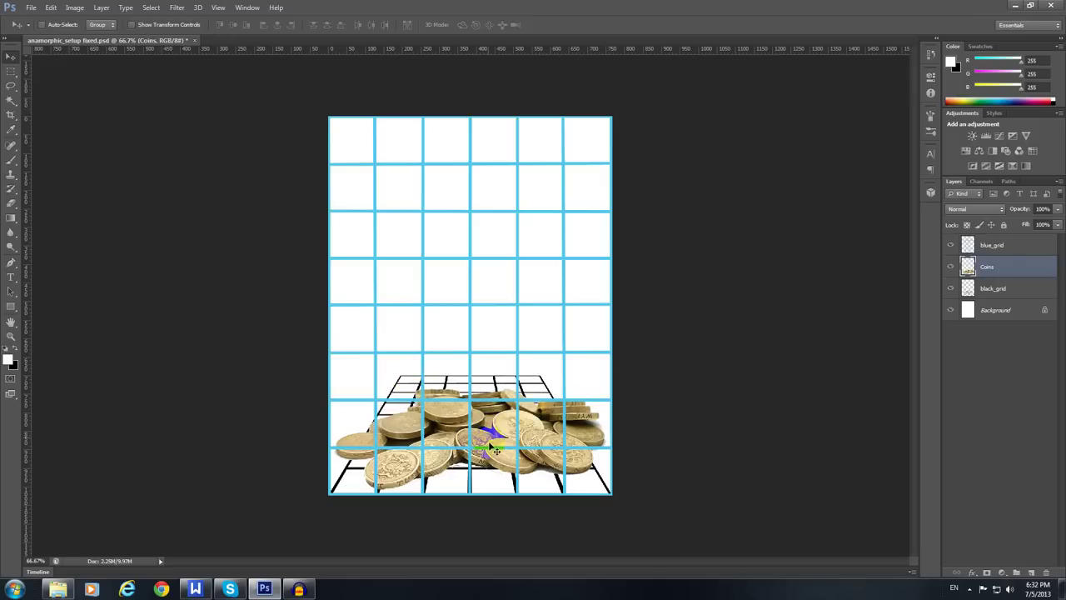
Free-transform the Coins layer to fit within the black grid, nudge it right, and commit
key(ctrl+t)
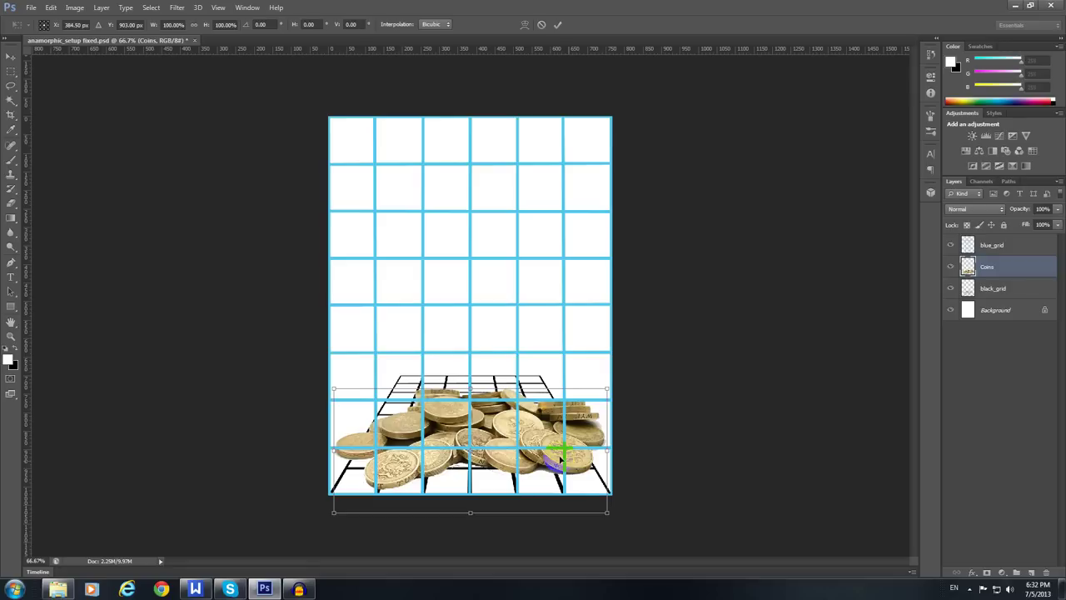
drag(555, 477, 557, 452)
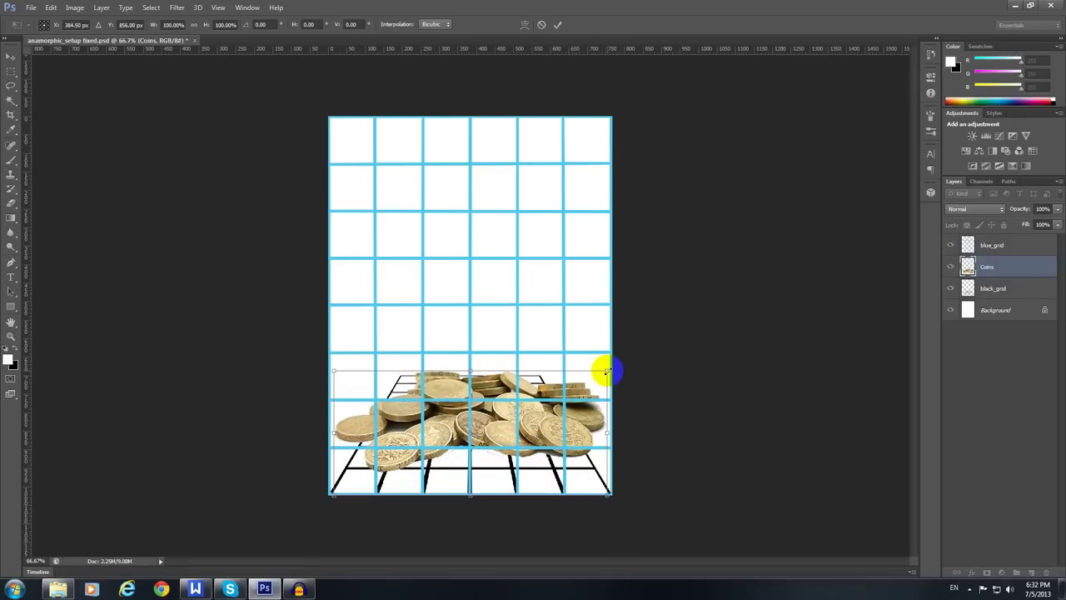
mouse_move(606, 370)
mouse_down()
mouse_move(526, 405)
mouse_move(523, 429)
mouse_up()
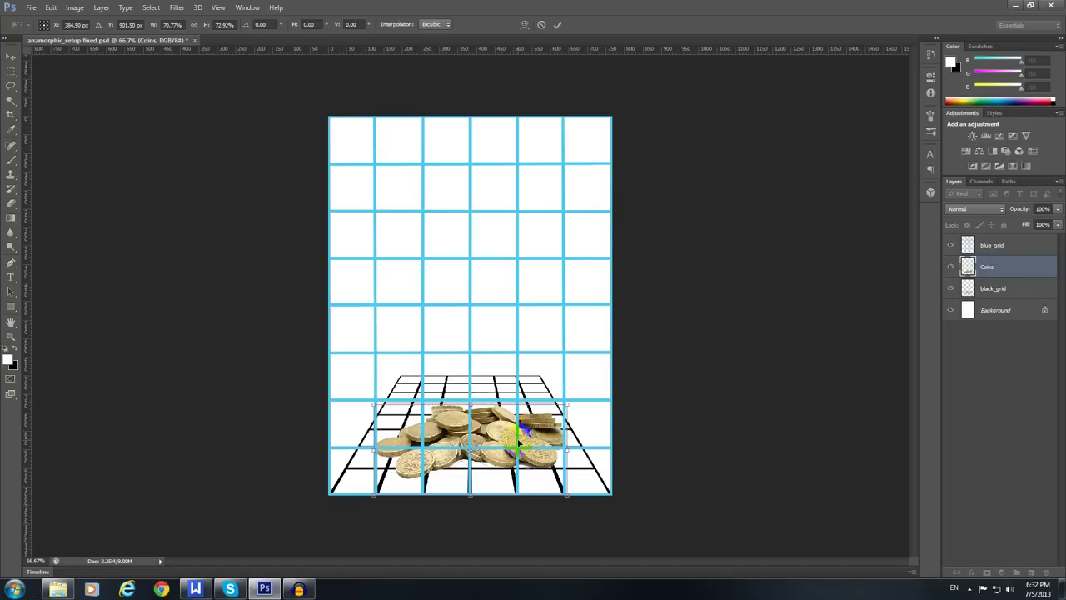
mouse_move(568, 404)
mouse_down()
mouse_move(577, 395)
mouse_move(527, 424)
mouse_up()
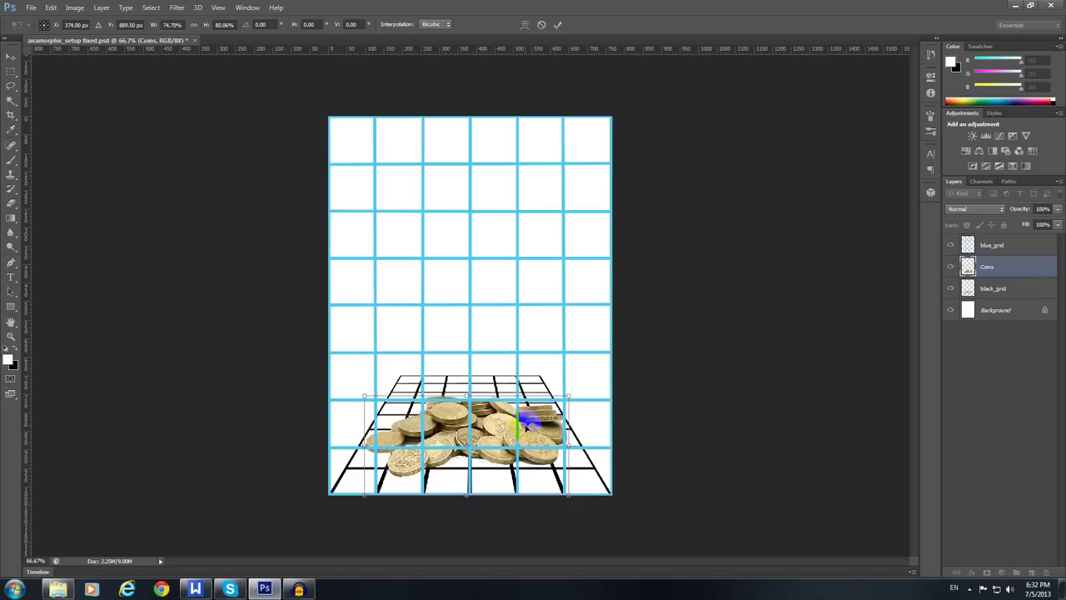
drag(467, 395, 469, 382)
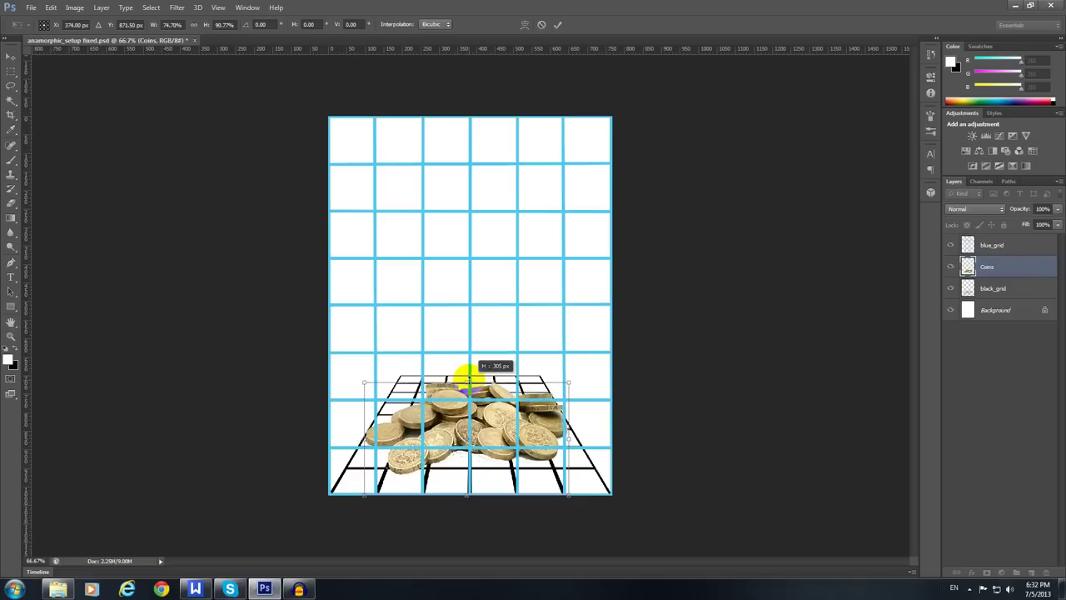
click(567, 382)
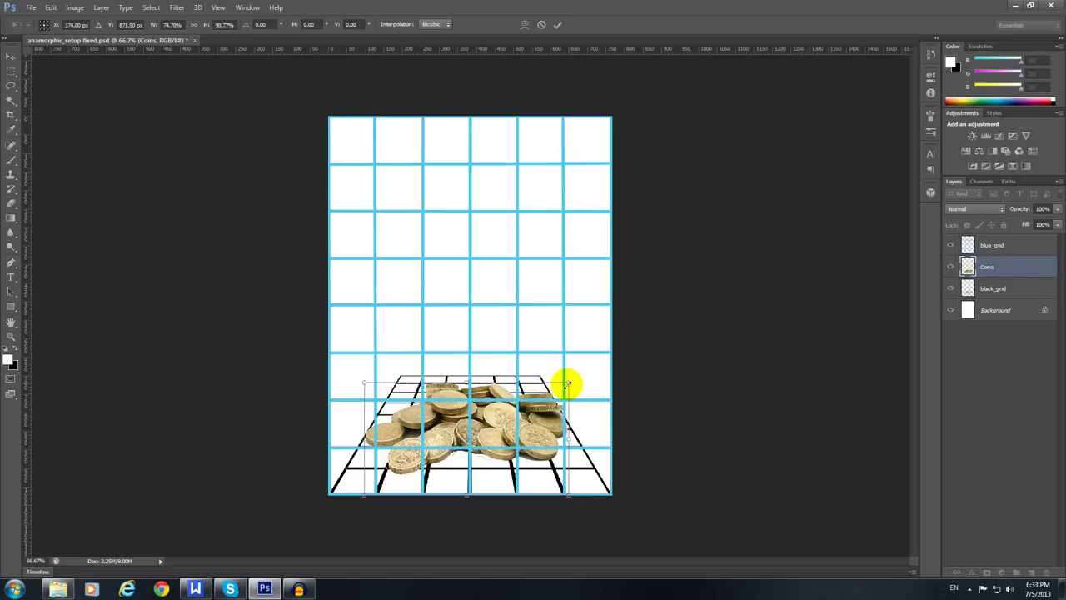
drag(567, 382, 563, 387)
key(Right)
key(Right)
key(Right)
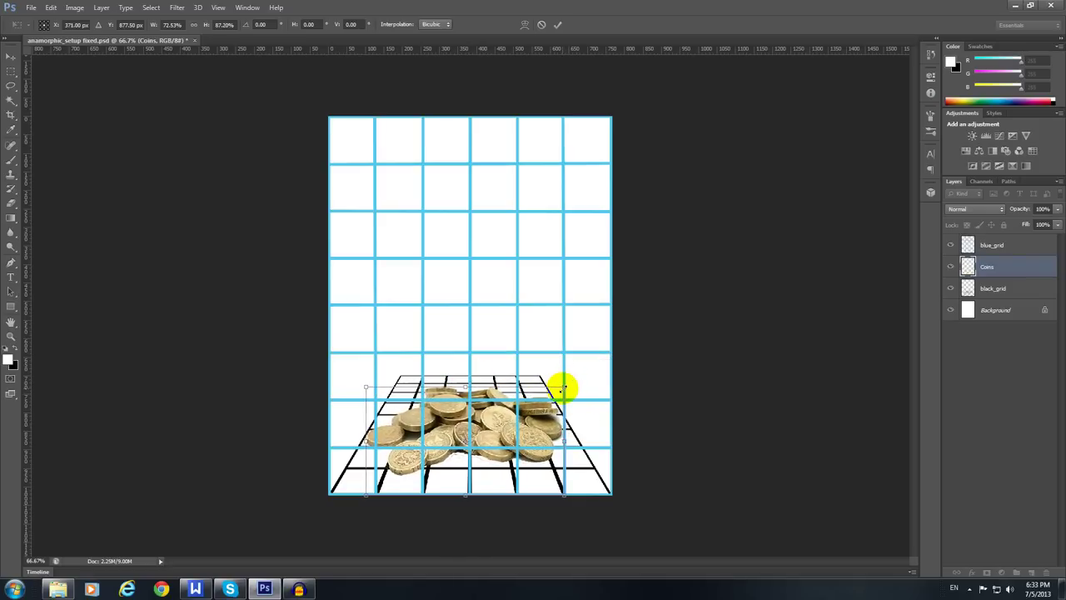
key(Right)
key(Right)
key(Right)
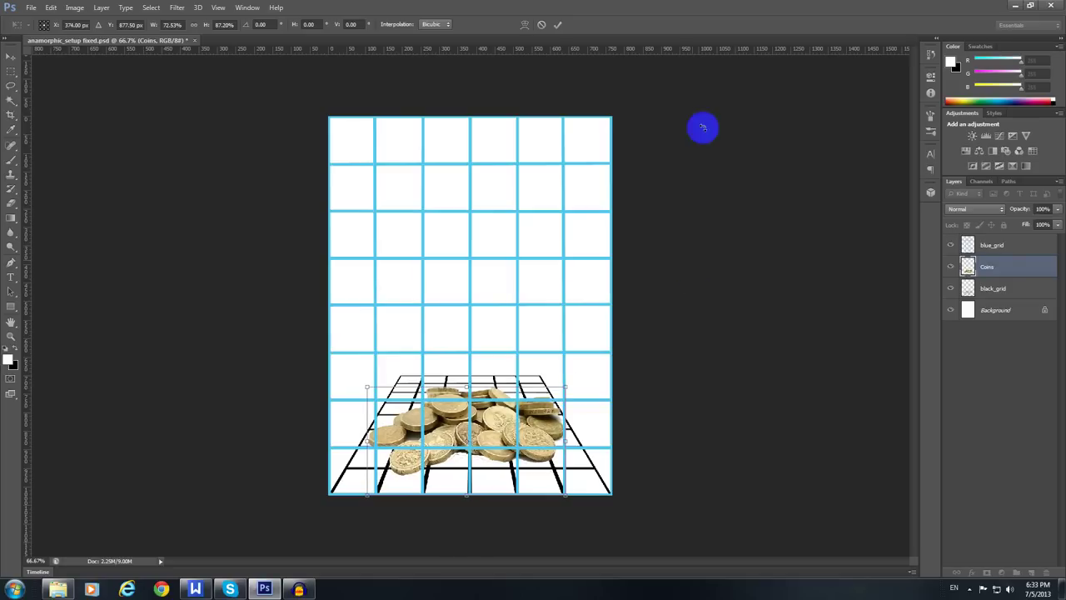
click(558, 25)
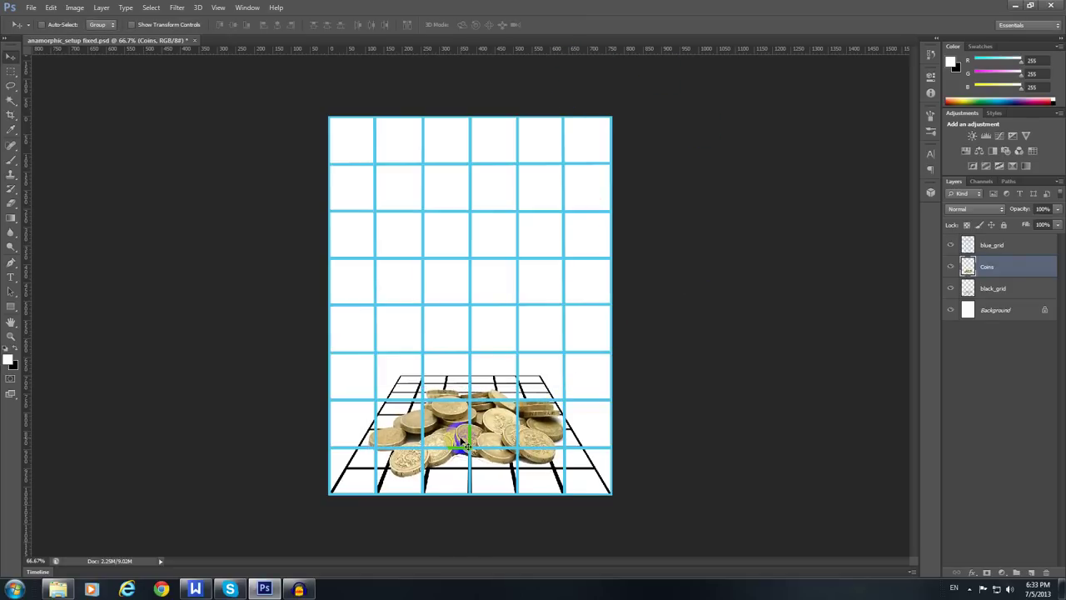
click(986, 263)
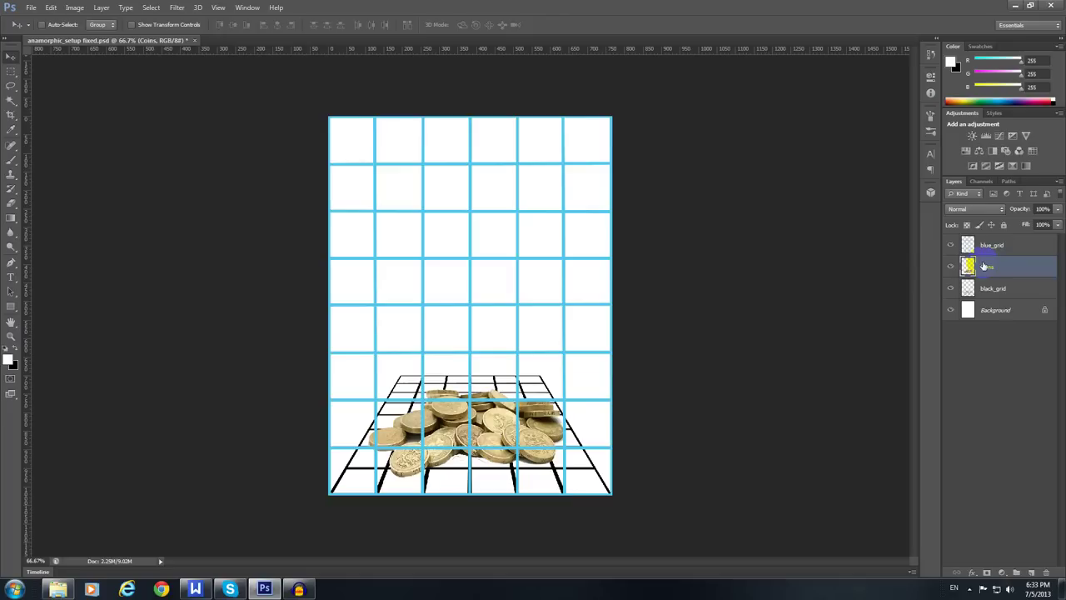
Select Coins together with black_grid and apply Link Layers
shift+click(1017, 289)
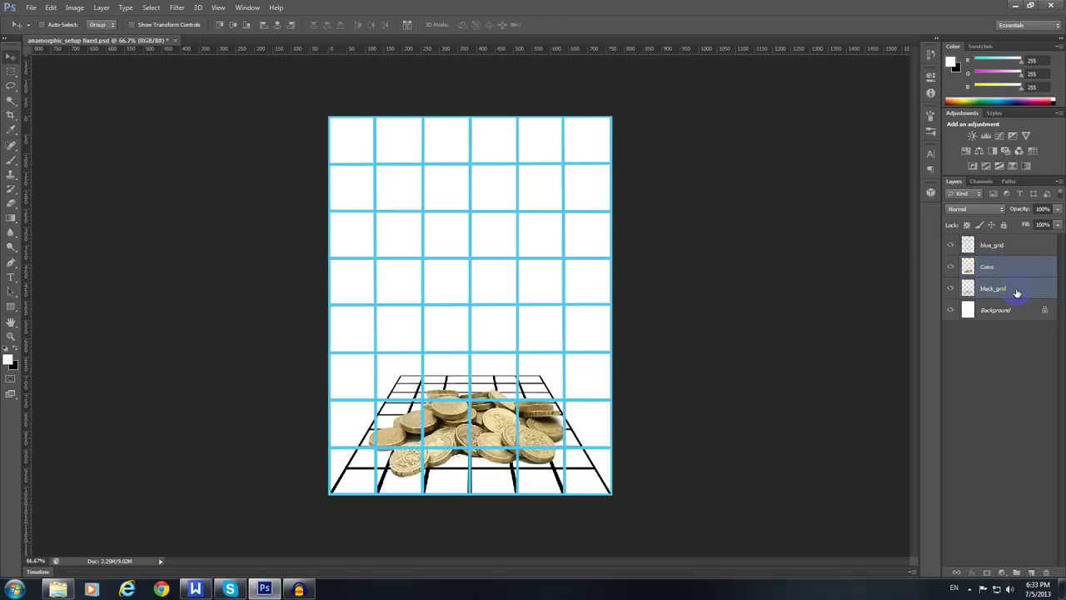
right_click(1017, 268)
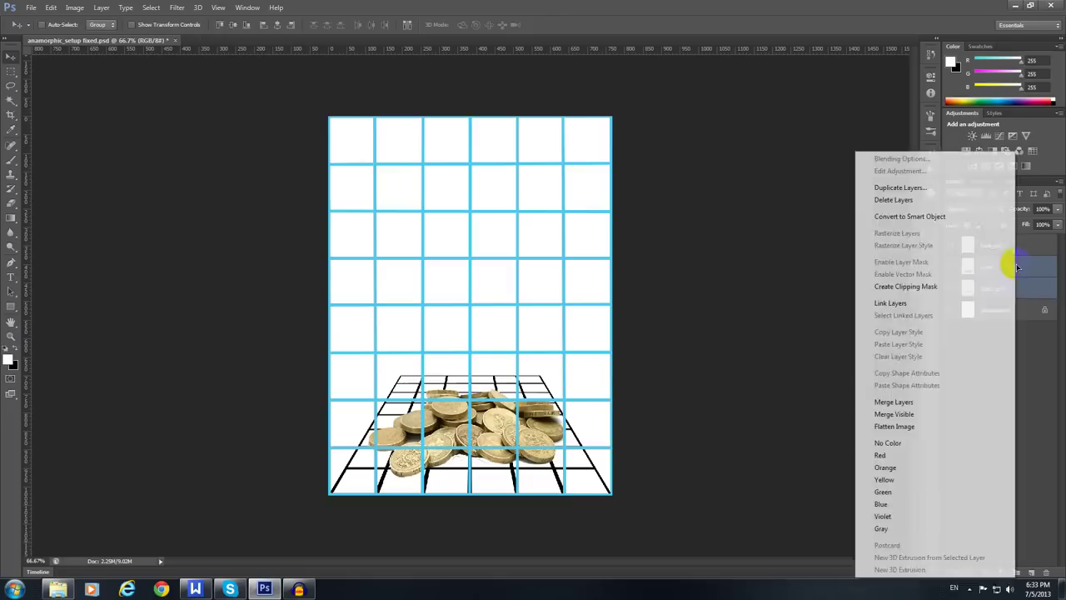
click(957, 303)
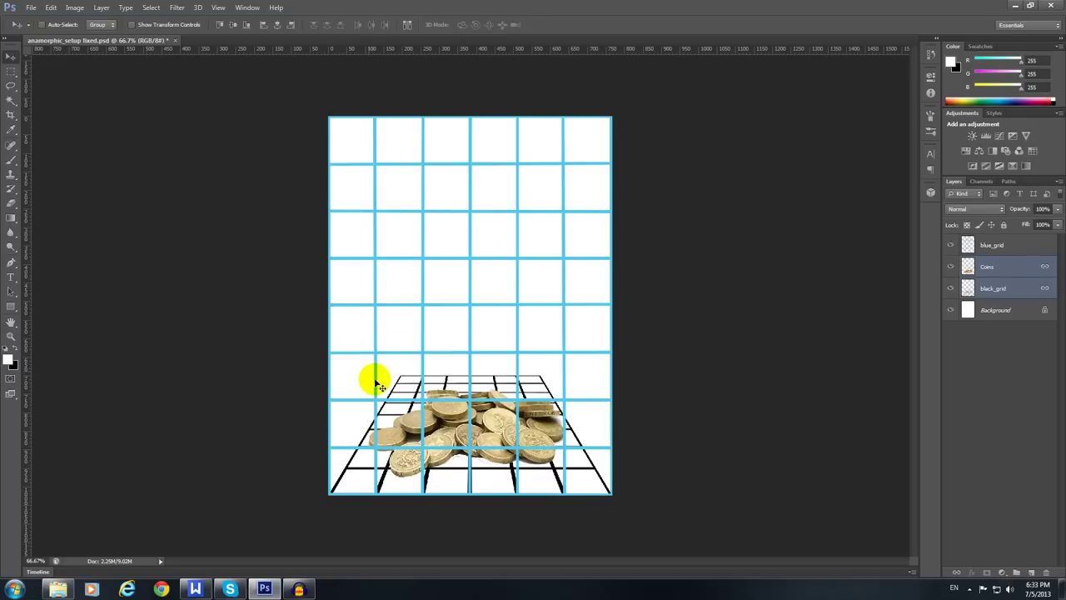
Free-transform the linked layers, dragging the top handle up to the canvas top, and commit
key(ctrl+t)
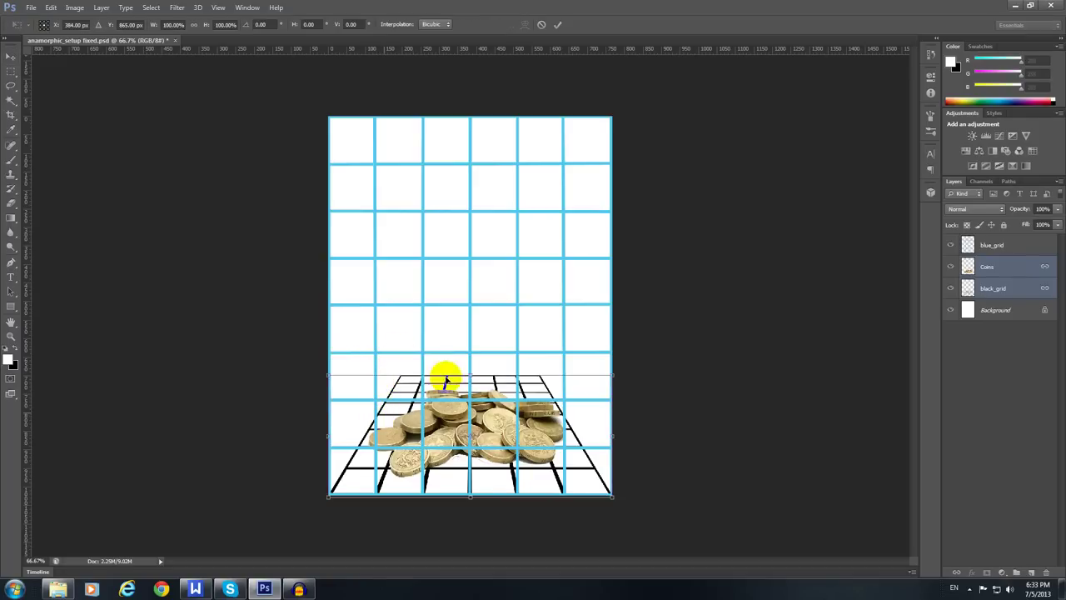
drag(470, 374, 479, 176)
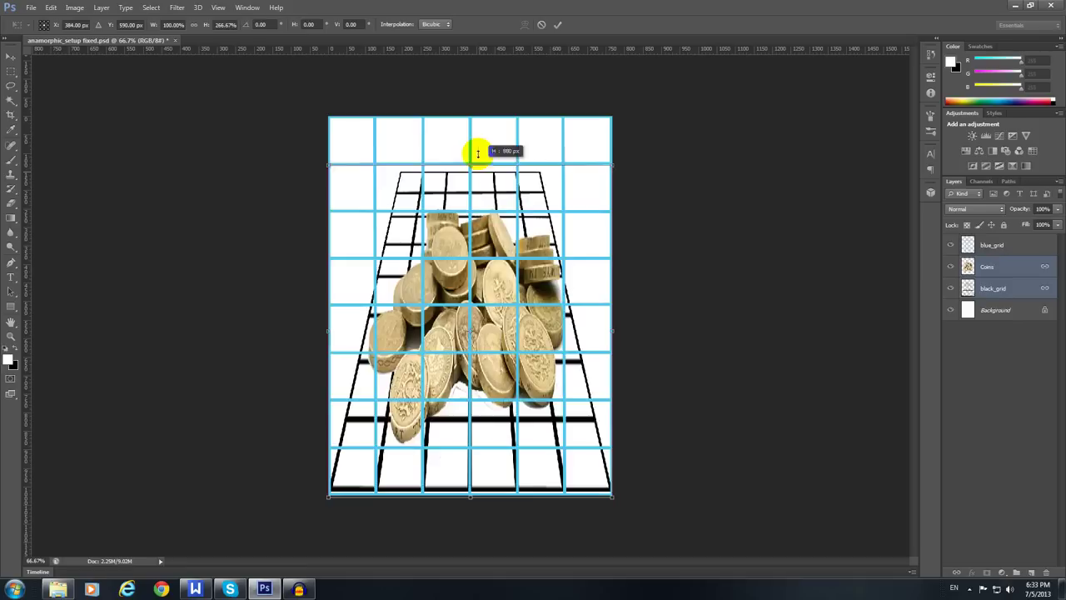
drag(478, 177, 482, 106)
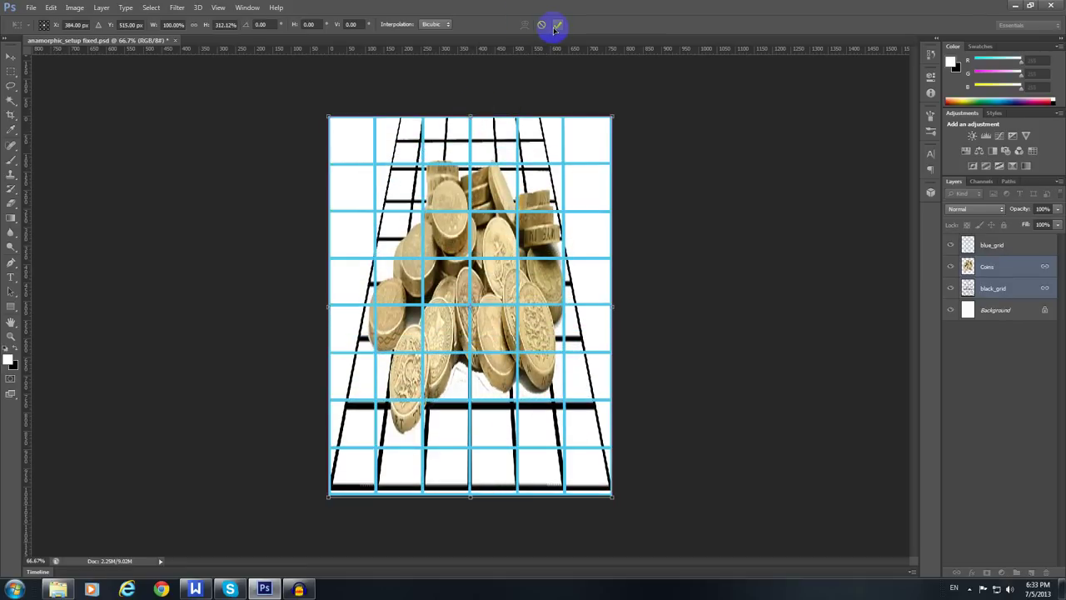
click(556, 26)
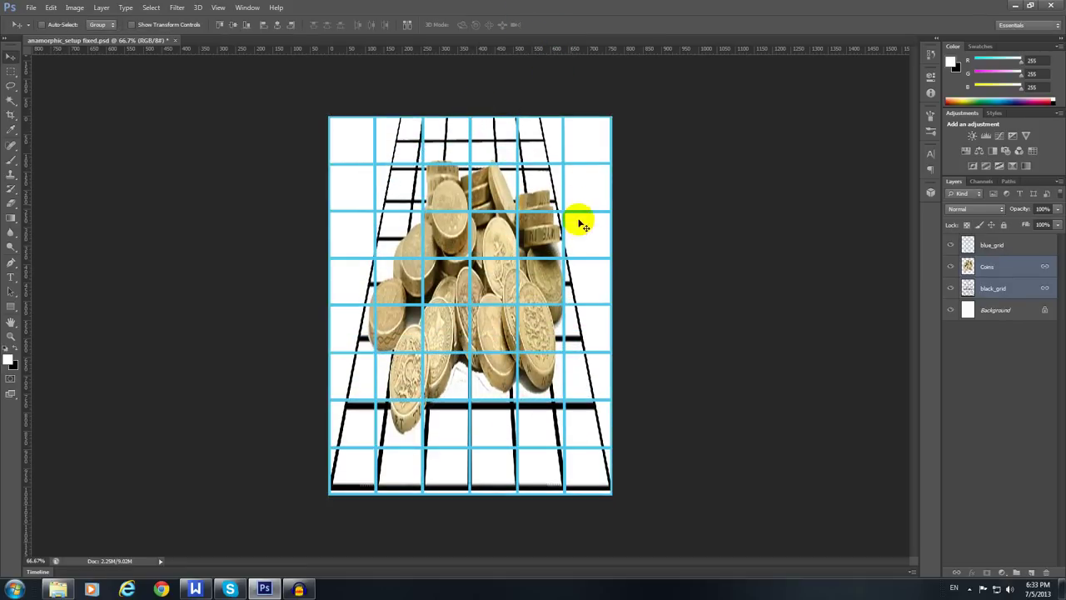
Select black_grid and undo then redo the stretch to compare before and after
click(1019, 289)
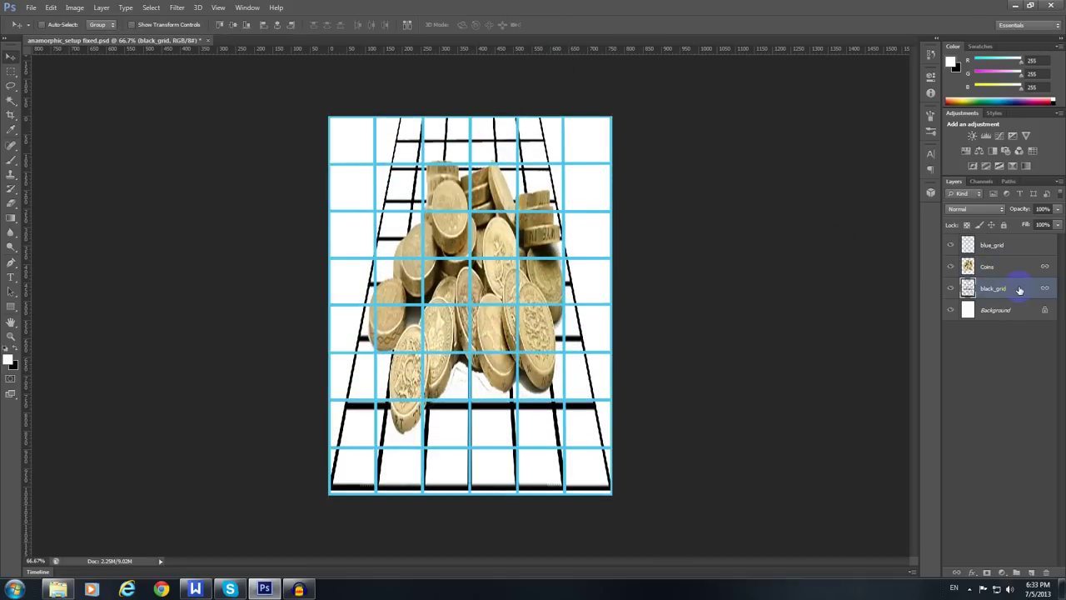
key(ctrl+z)
key(ctrl+z)
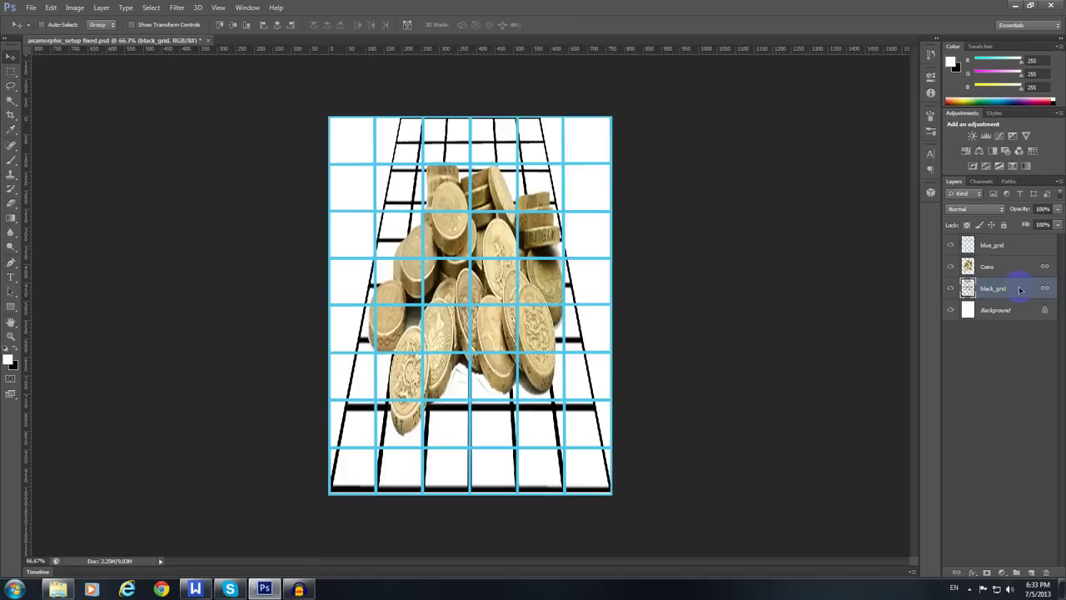
key(ctrl+z)
key(ctrl+z)
key(ctrl+z)
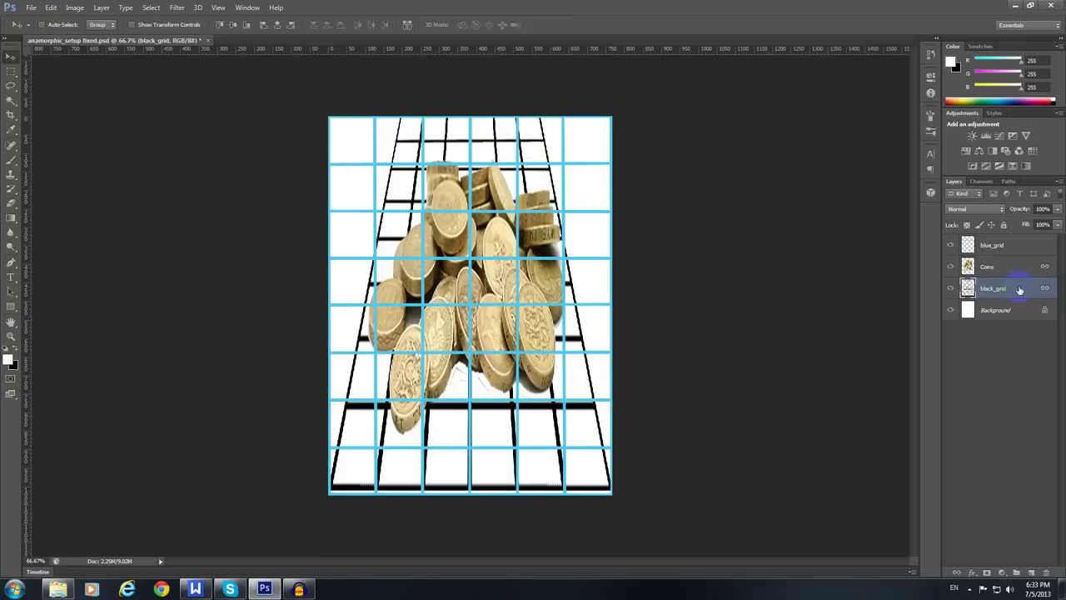
click(377, 181)
Reselect Coins with black_grid and start an Edit > Transform > Perspective transform
ctrl+click(1017, 268)
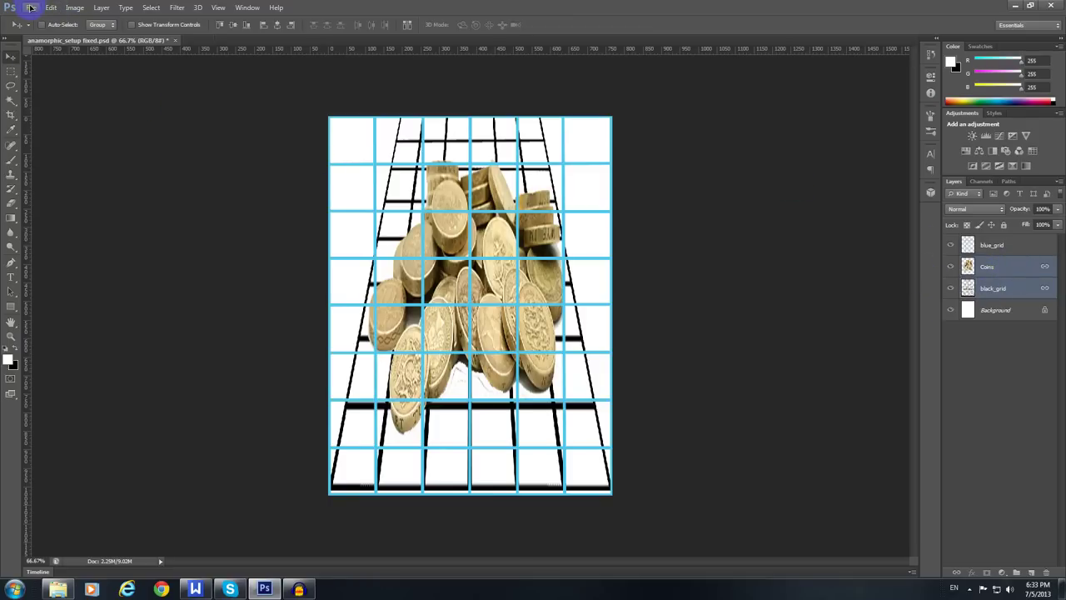
click(30, 10)
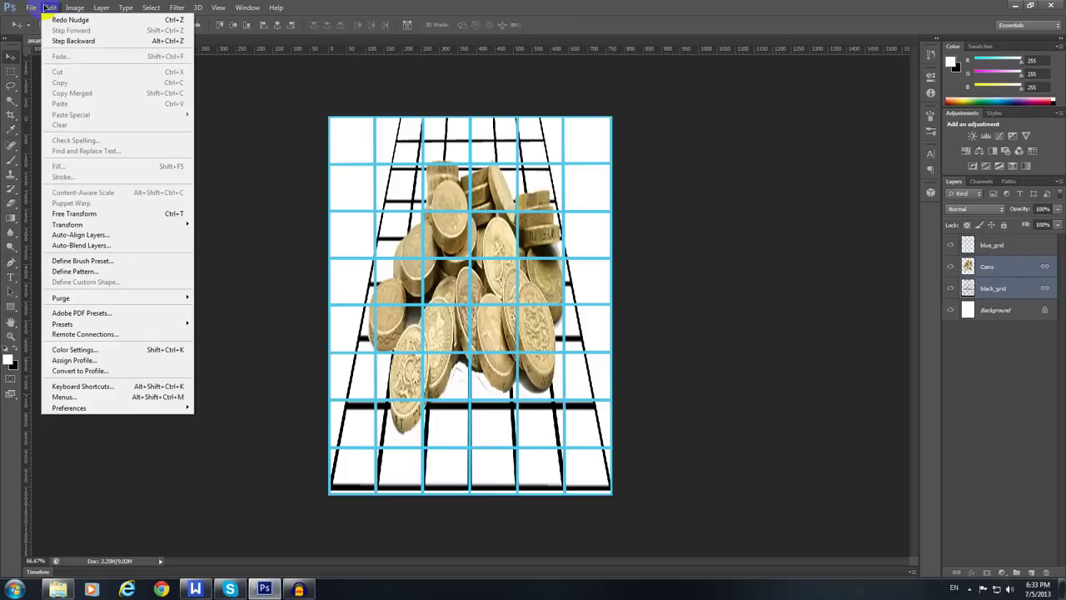
click(111, 225)
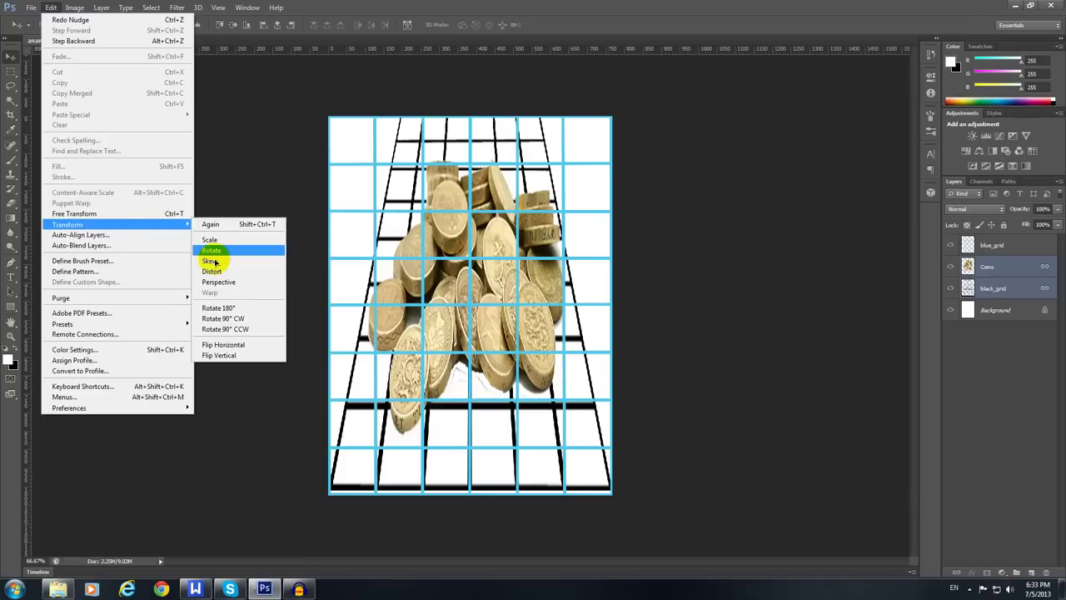
click(235, 281)
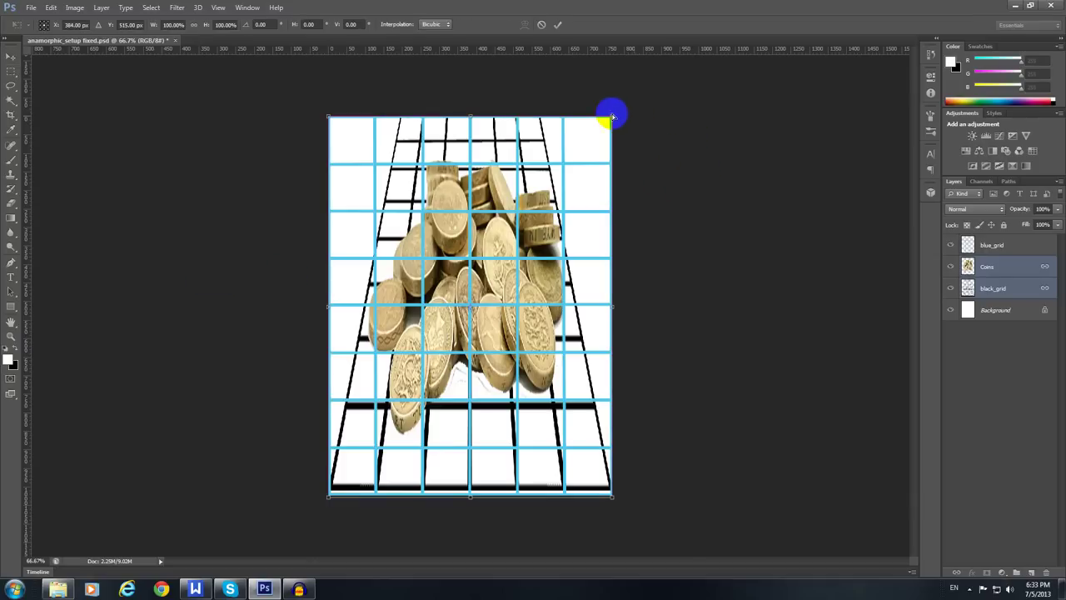
Widen the top until the black grid matches the blue grid, commit, and select blue_grid
drag(612, 121, 757, 154)
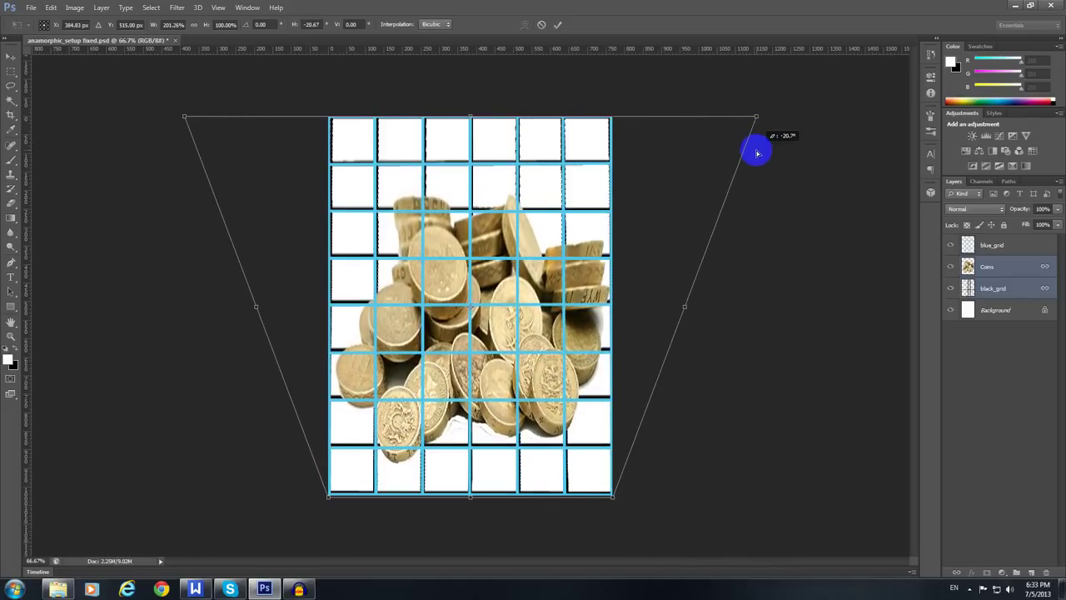
drag(757, 153, 762, 157)
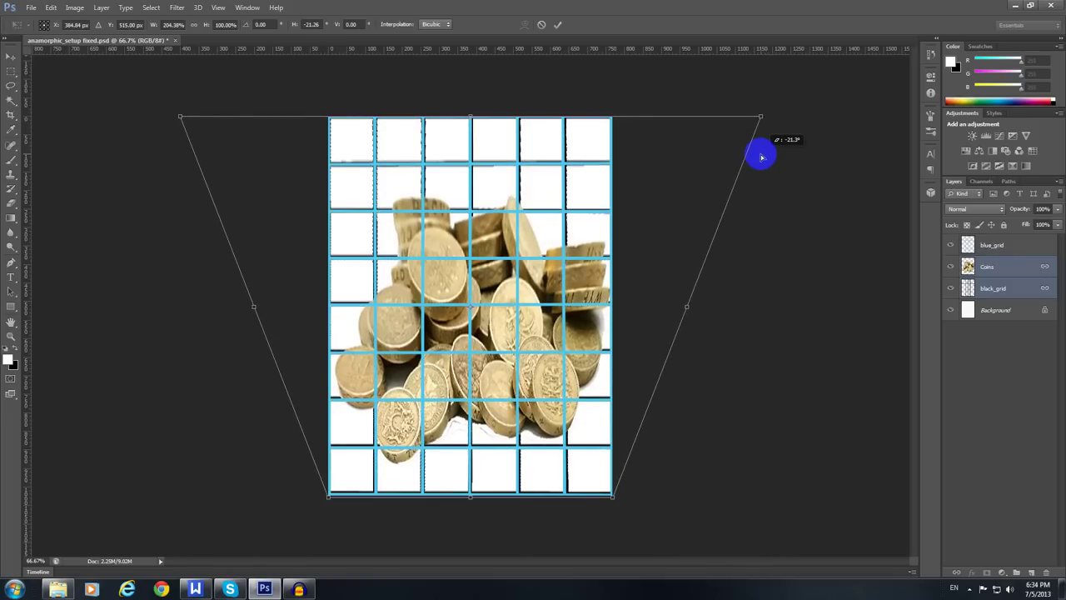
click(557, 25)
click(1031, 249)
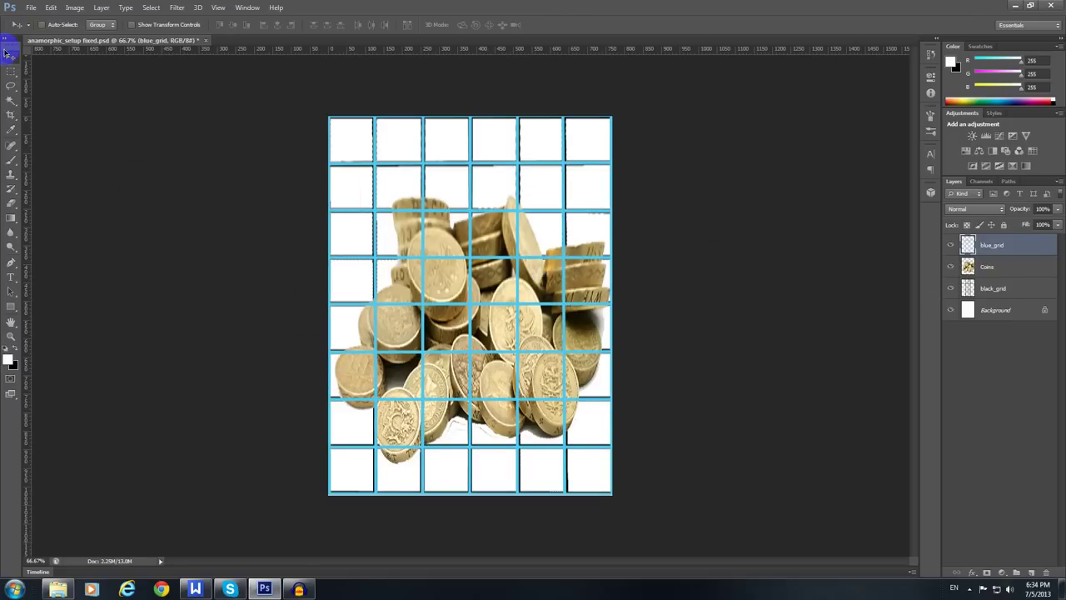
Save As in PNG format named '3D Coins', accepting the default PNG options
drag(9, 51, 275, 177)
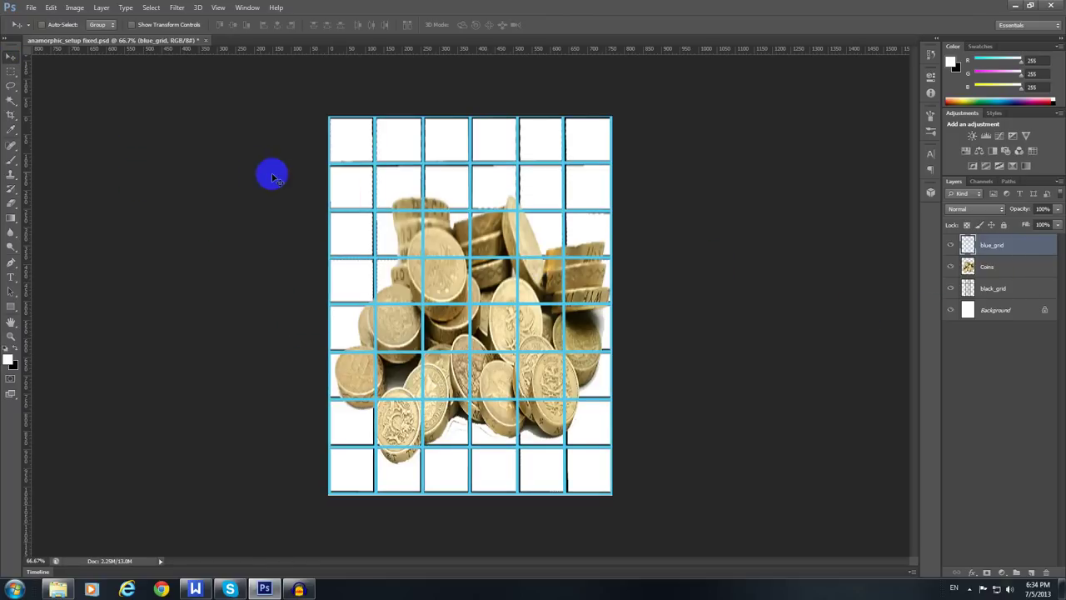
click(30, 7)
click(107, 145)
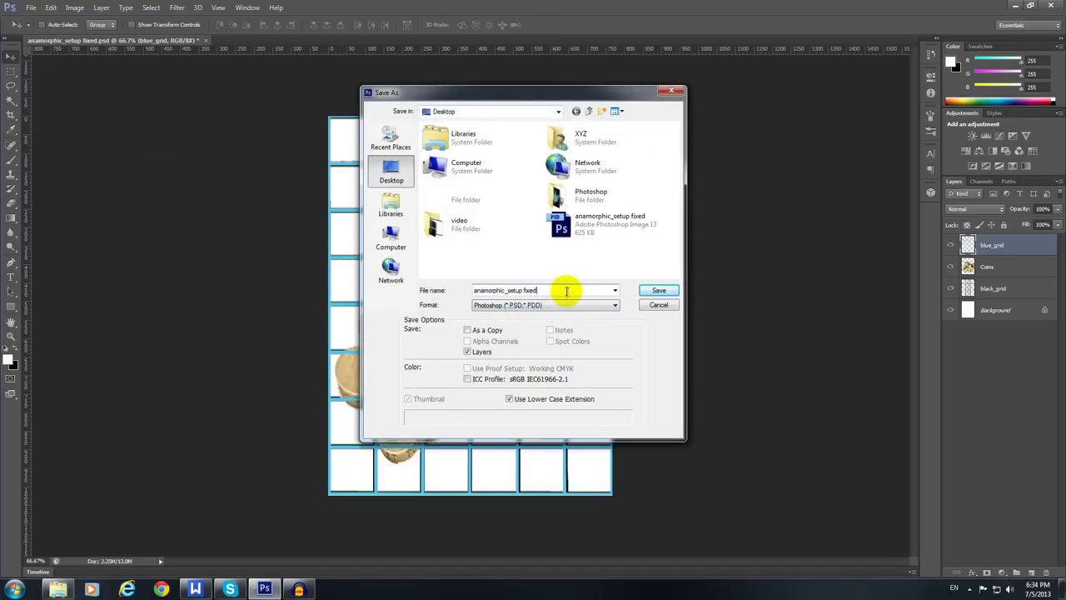
drag(566, 291, 413, 285)
key(BackSpace)
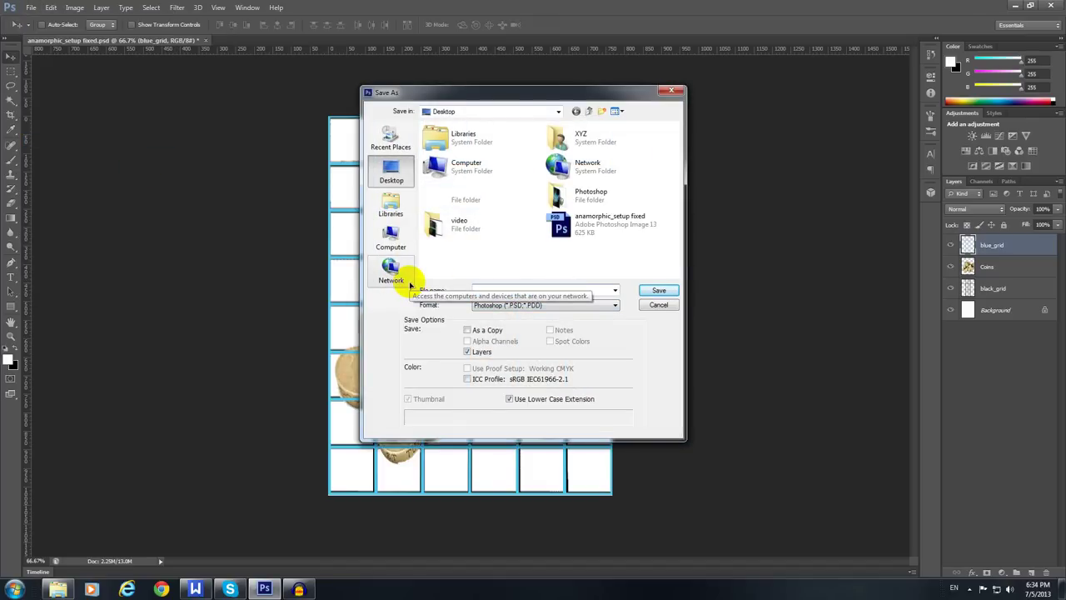
click(614, 305)
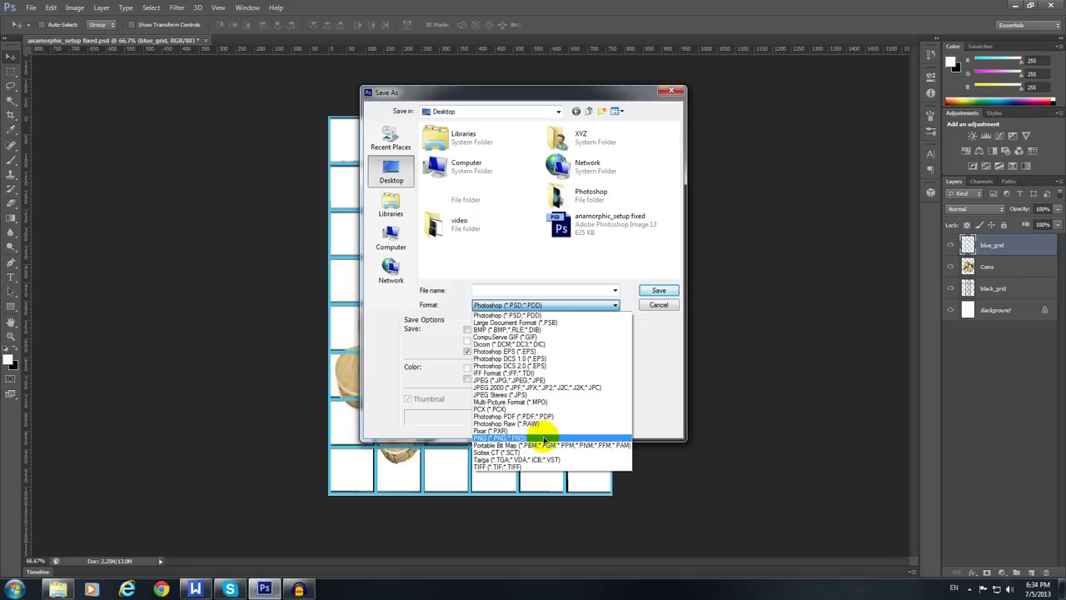
click(544, 439)
drag(526, 291, 321, 291)
text(3D Coins)
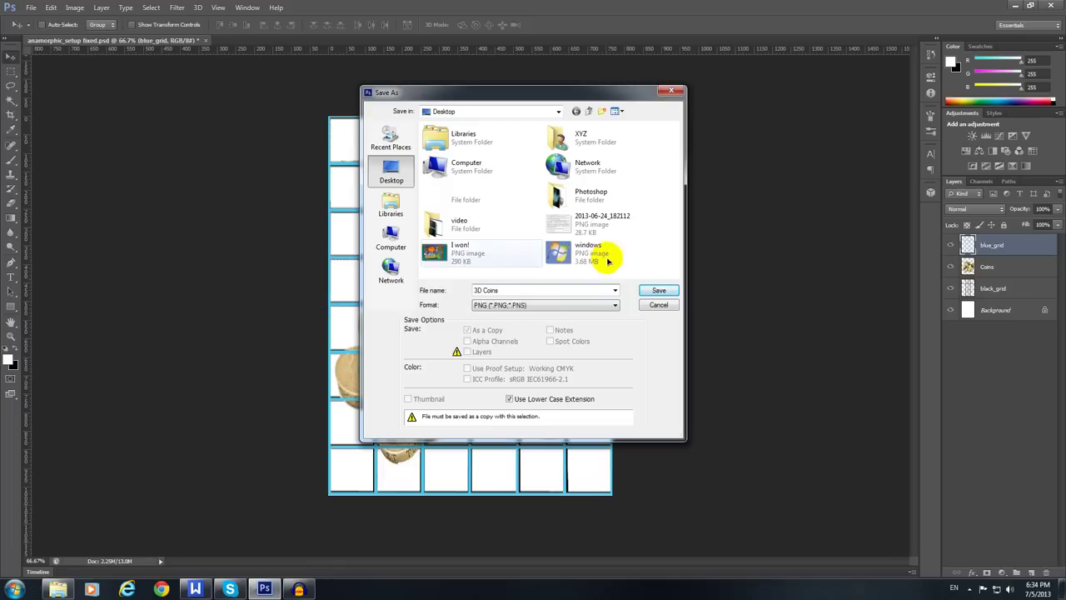
click(657, 289)
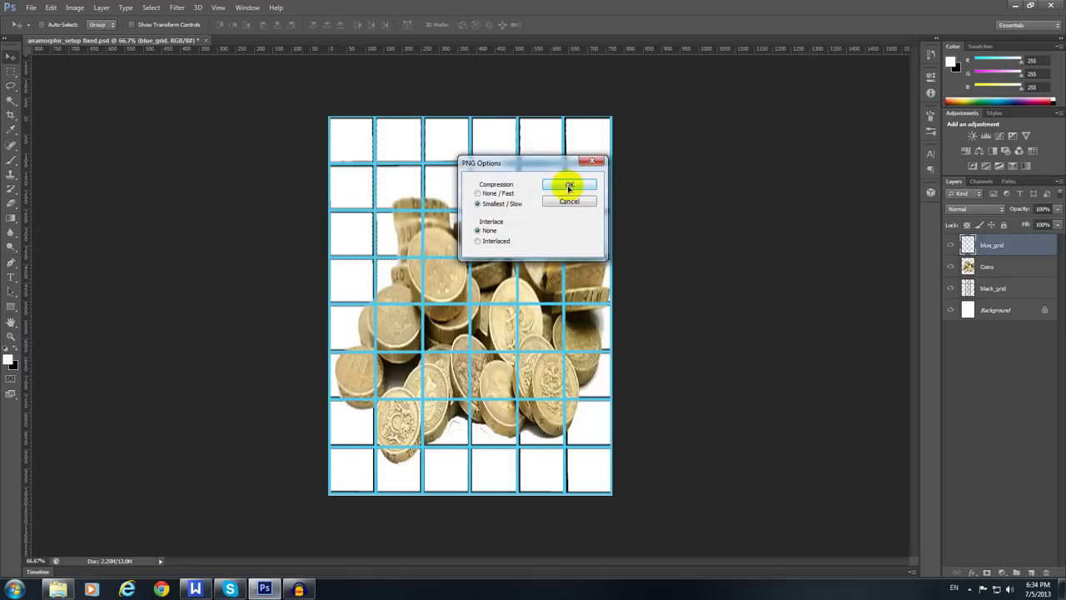
click(568, 184)
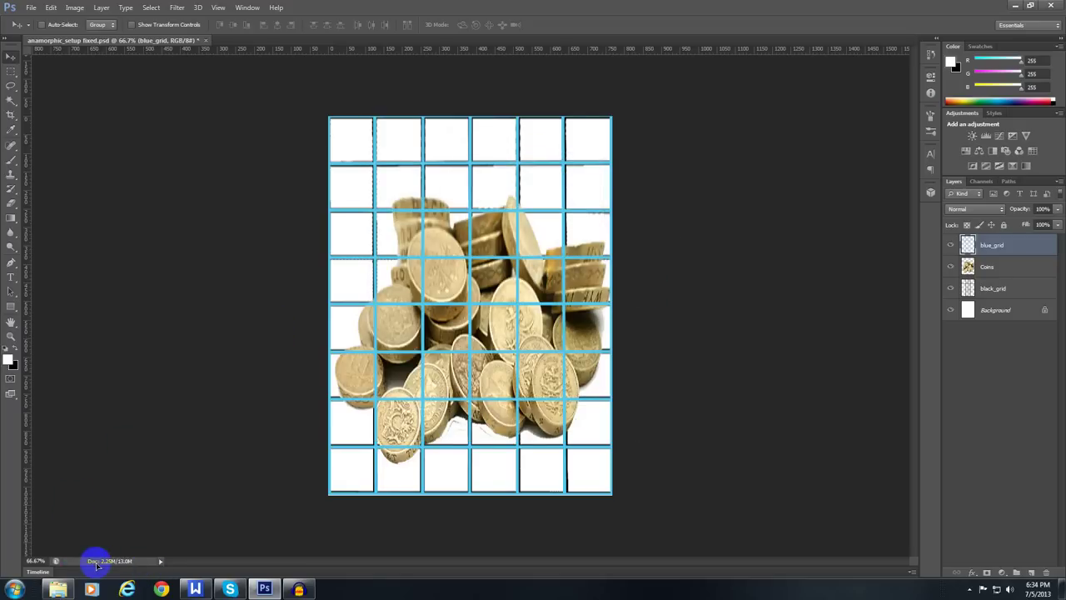
Move the 3D Coins file to mid-desktop and bring Photoshop back
click(1017, 7)
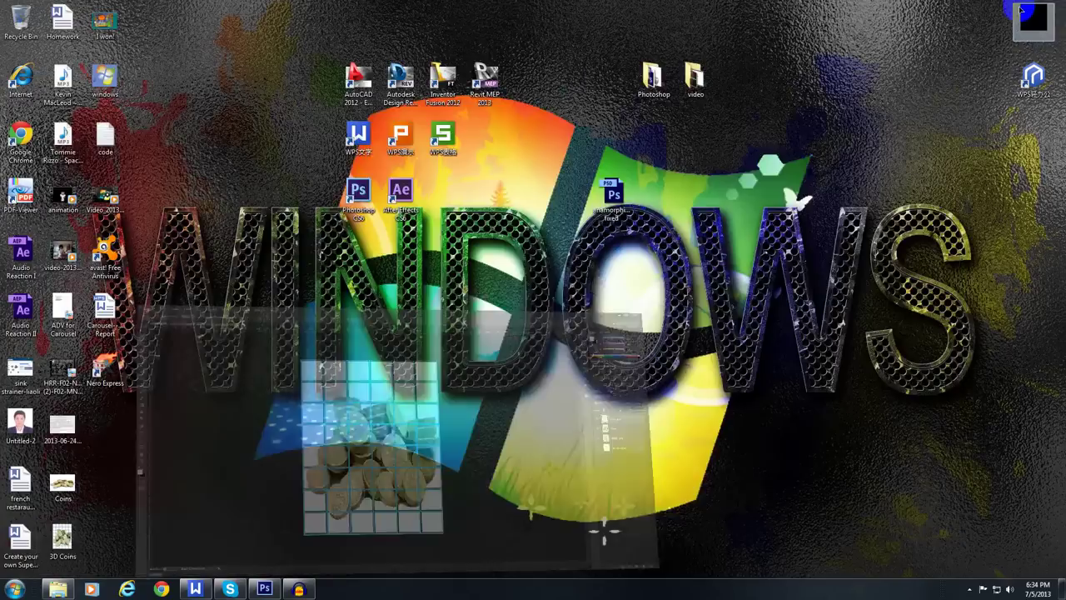
drag(63, 537, 308, 374)
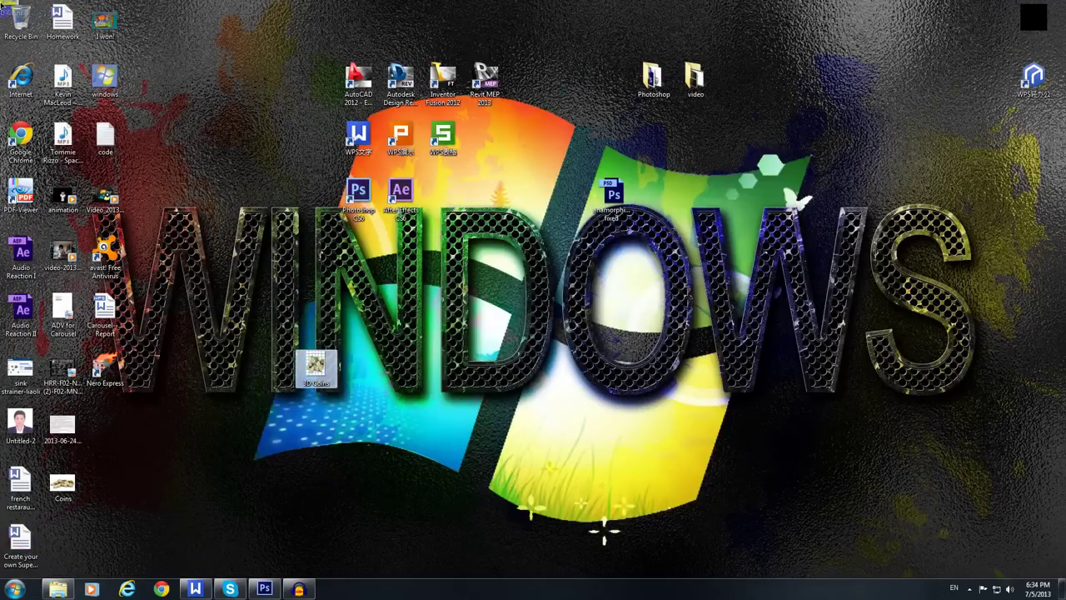
mouse_move(308, 375)
mouse_down()
mouse_move(264, 589)
mouse_move(891, 277)
mouse_up()
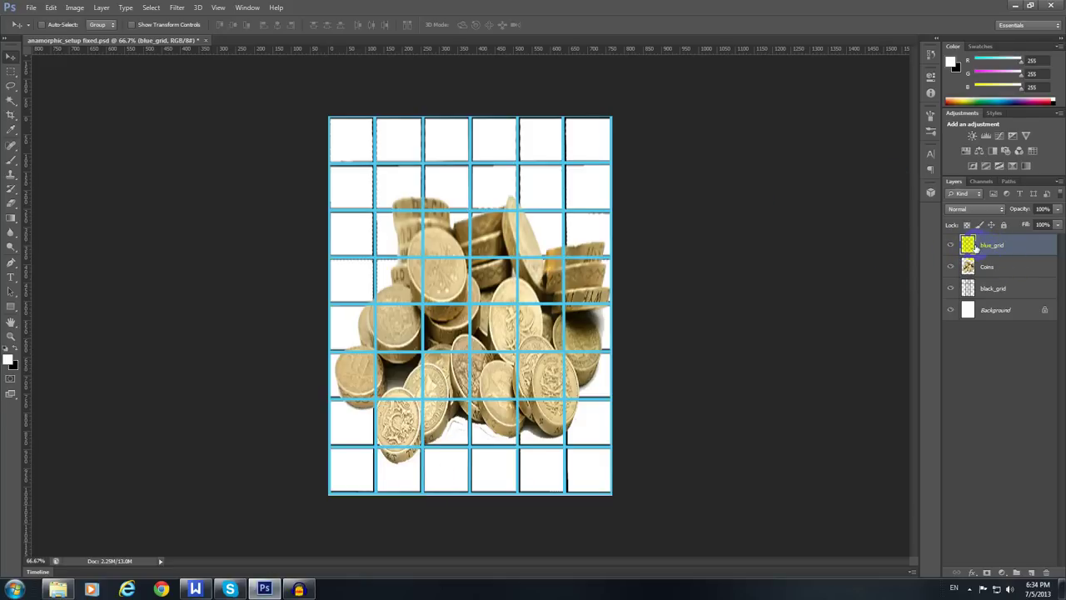
Hide blue_grid and black_grid, then re-save the coins-only image as PNG '3D Coins'
click(951, 247)
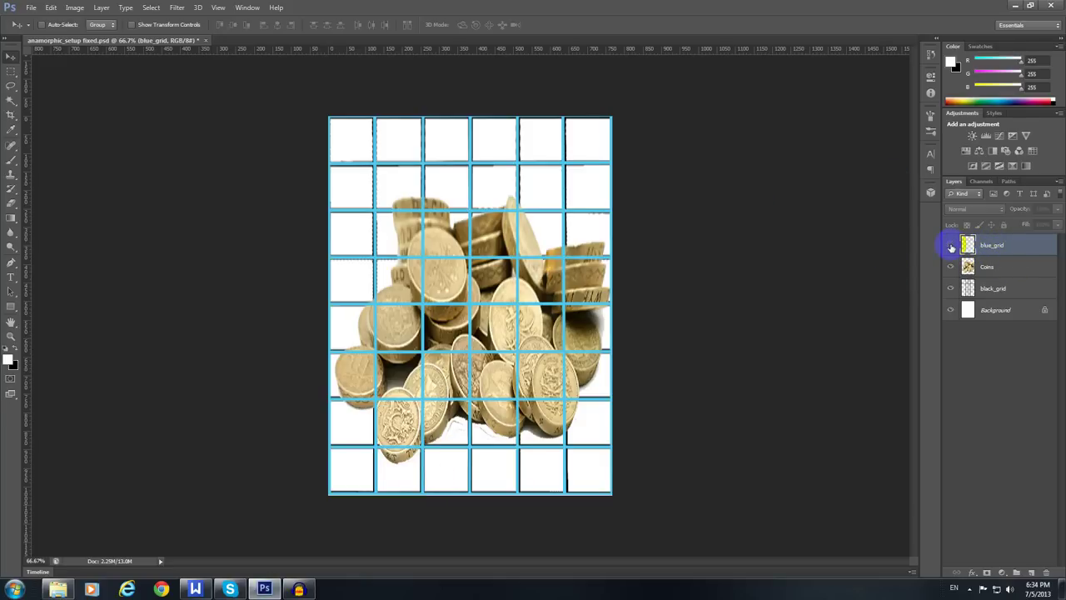
click(951, 289)
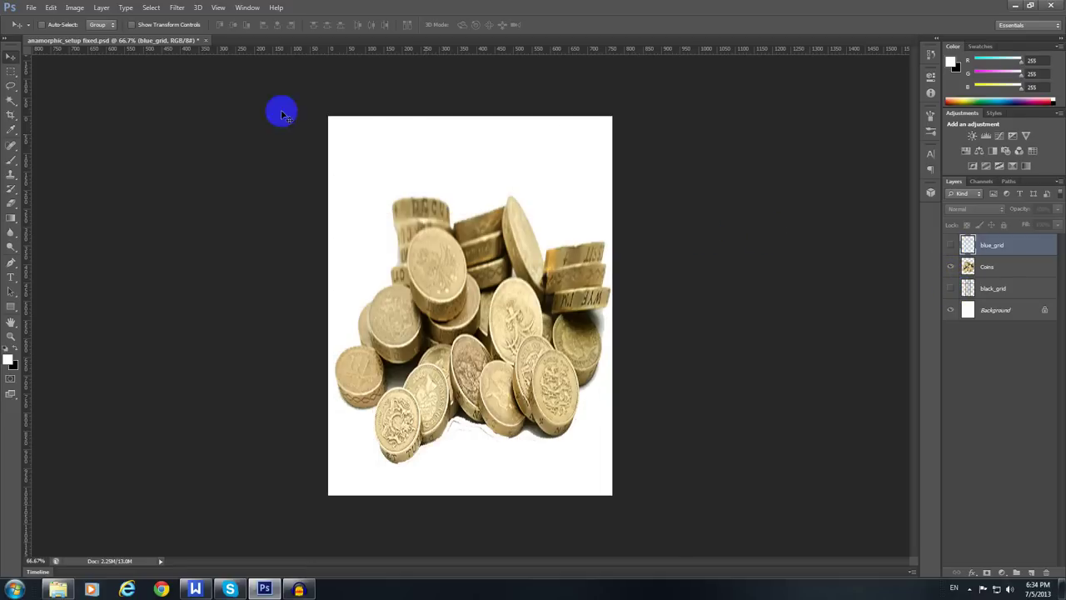
click(31, 7)
click(50, 140)
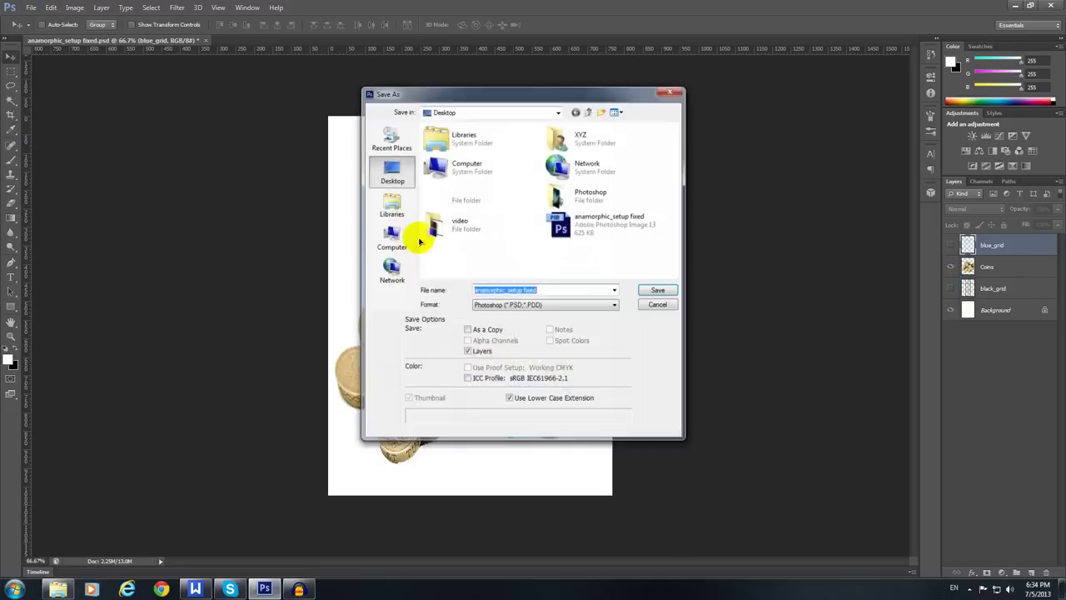
click(567, 305)
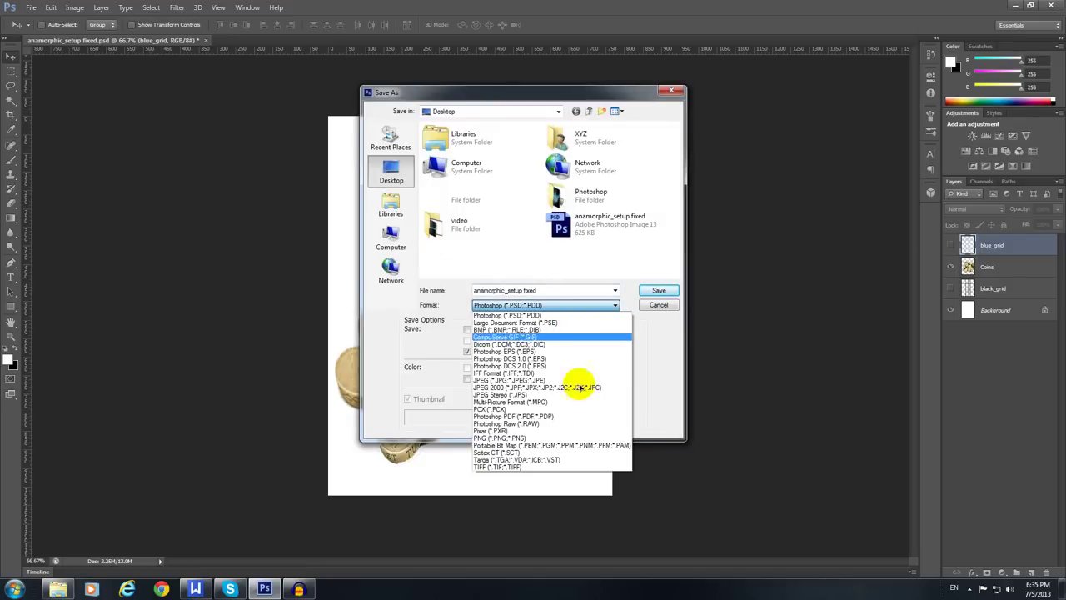
click(558, 437)
text(3D Coi)
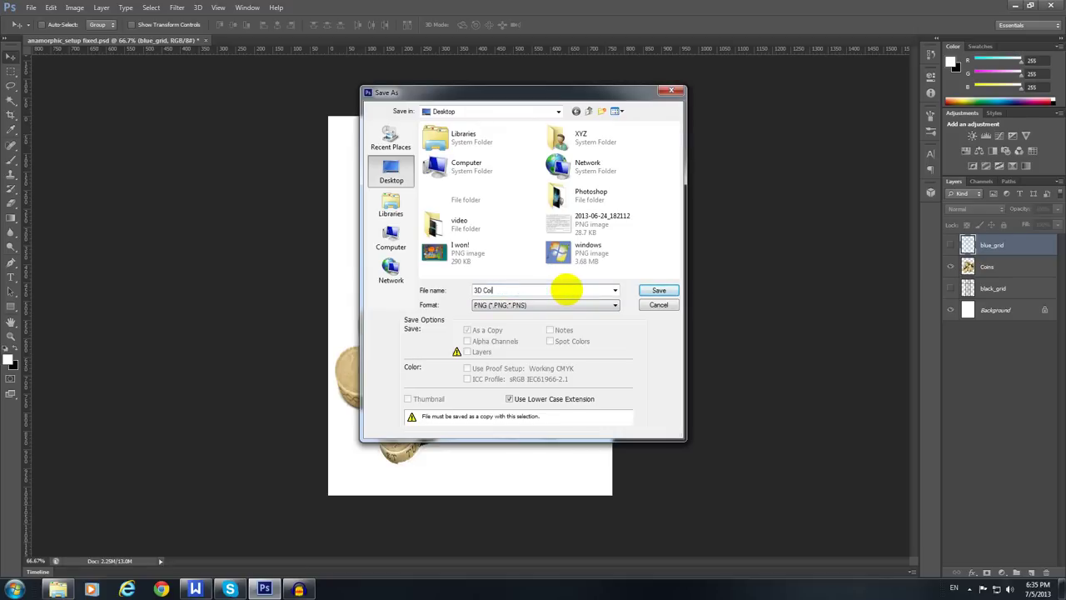
text(ns)
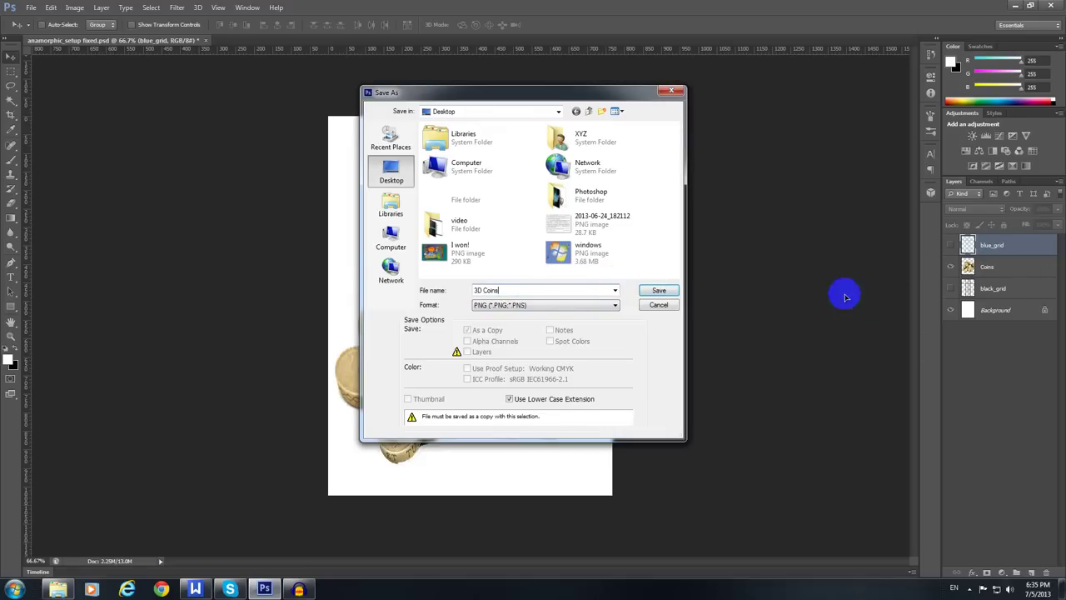
click(665, 291)
click(569, 184)
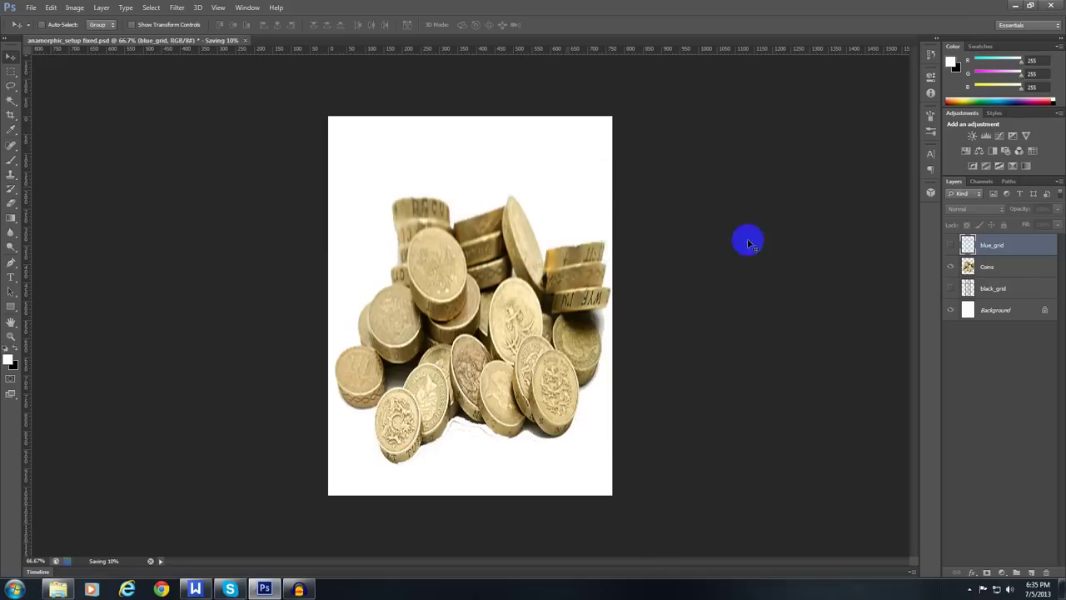
Open 3D Coins and the original Coins in Photo Viewer, arranged side by side
click(1016, 5)
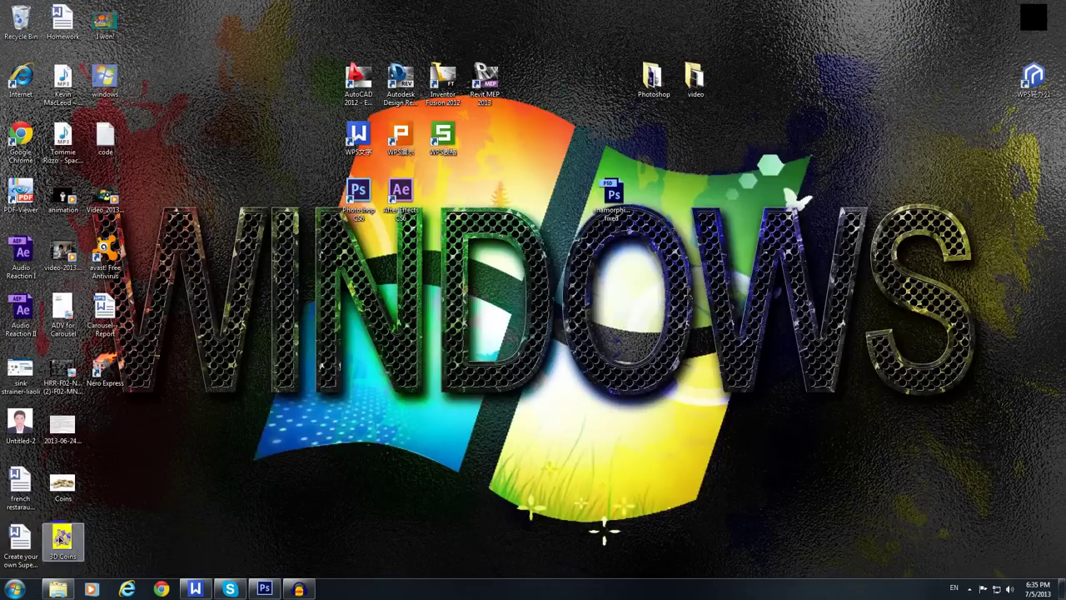
double_click(62, 539)
drag(350, 9, 560, 40)
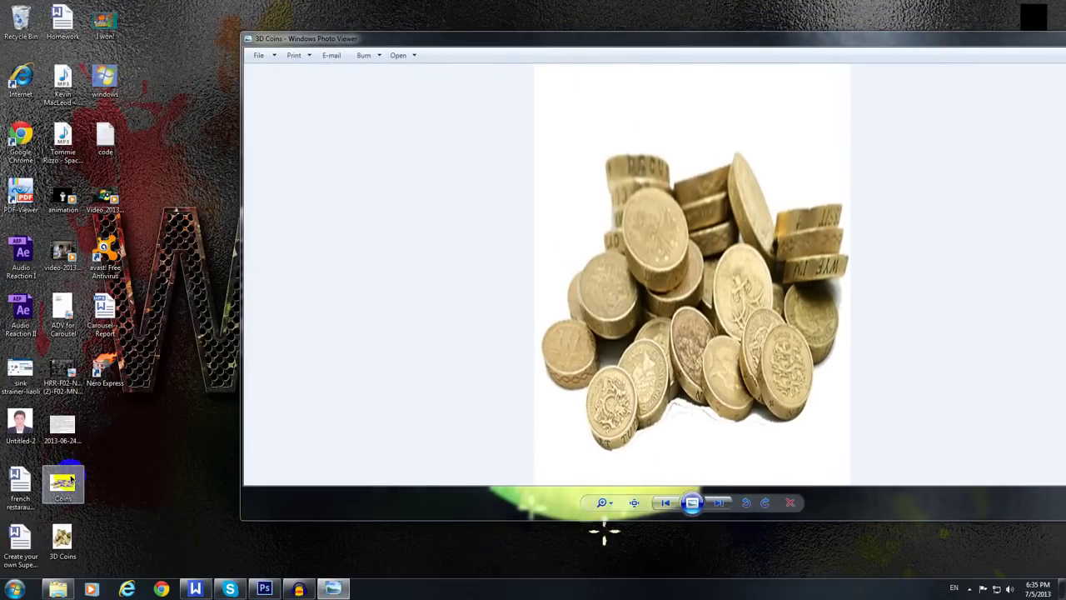
click(67, 481)
double_click(68, 480)
mouse_move(575, 8)
mouse_down()
mouse_move(495, 52)
mouse_move(255, 77)
mouse_up()
drag(627, 37, 1065, 17)
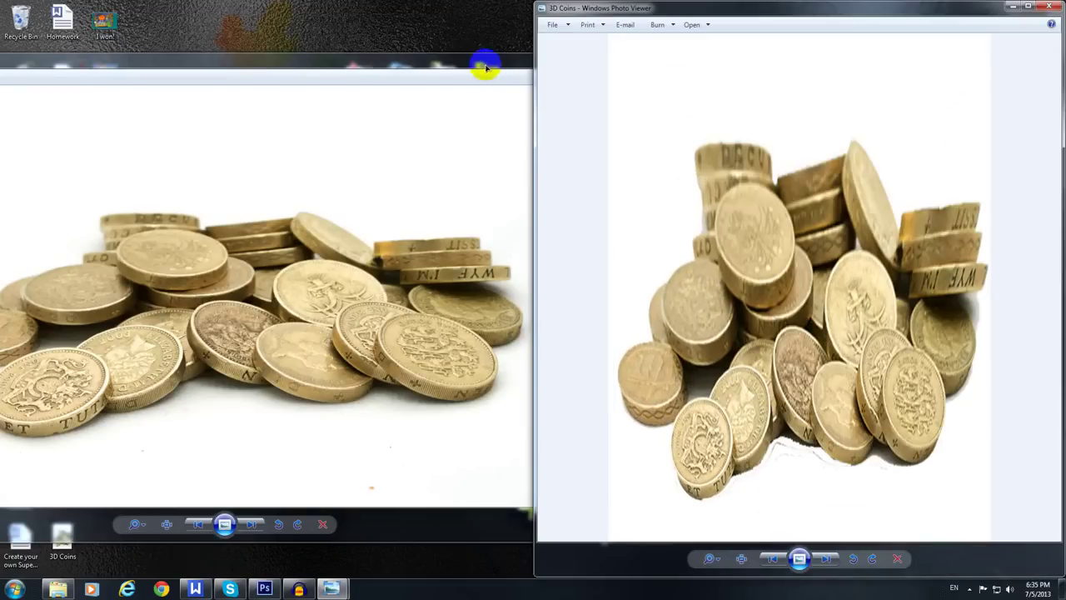
drag(486, 66, 0, 73)
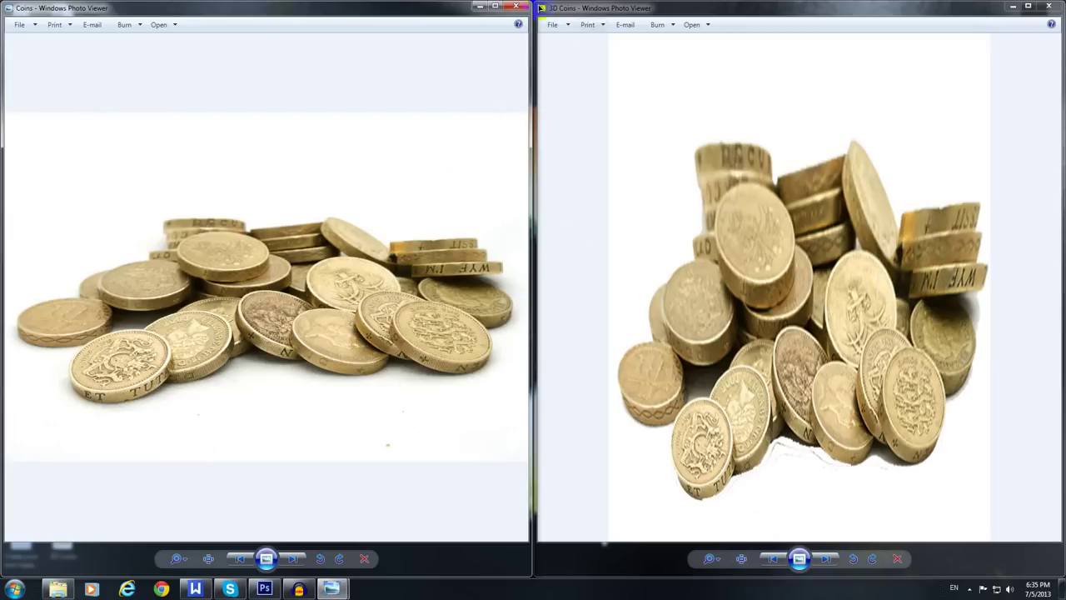
Close the Coins viewer, maximize the 3D Coins viewer, and switch to Audacity
click(516, 6)
drag(950, 10, 825, 23)
double_click(825, 22)
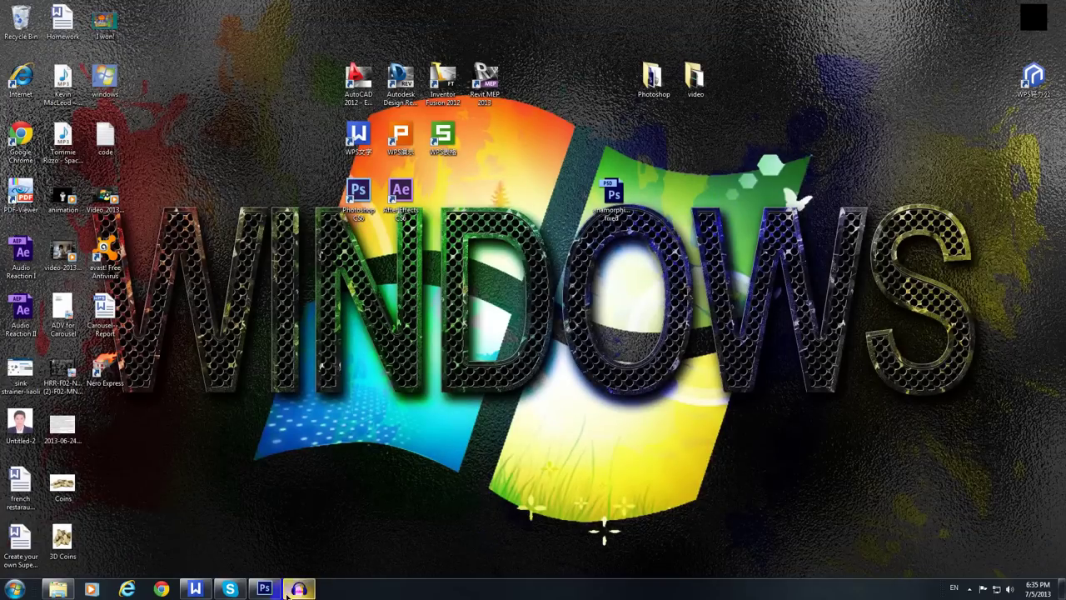
click(299, 589)
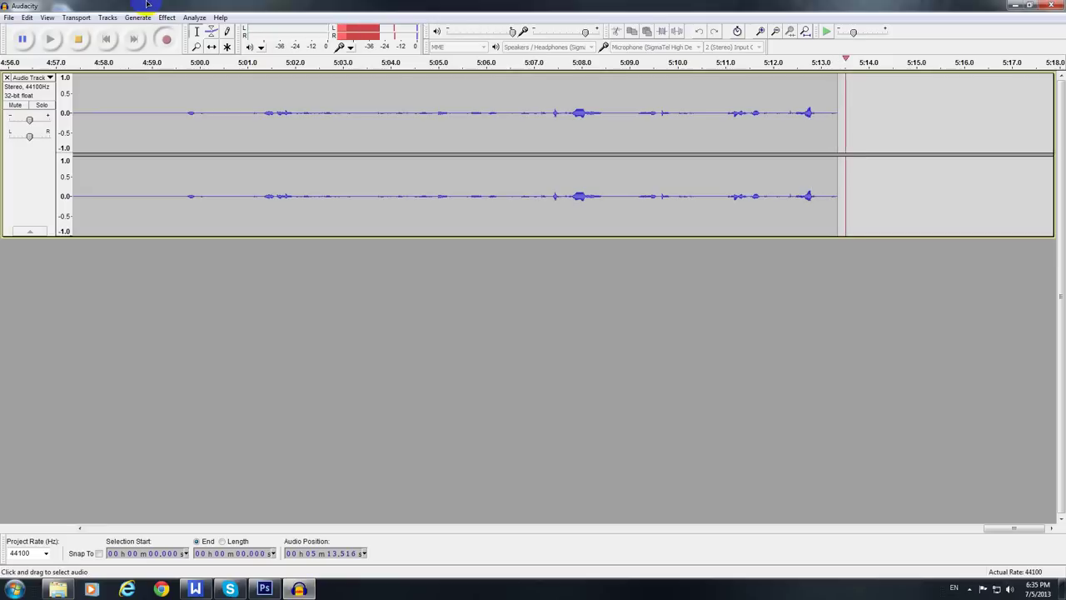